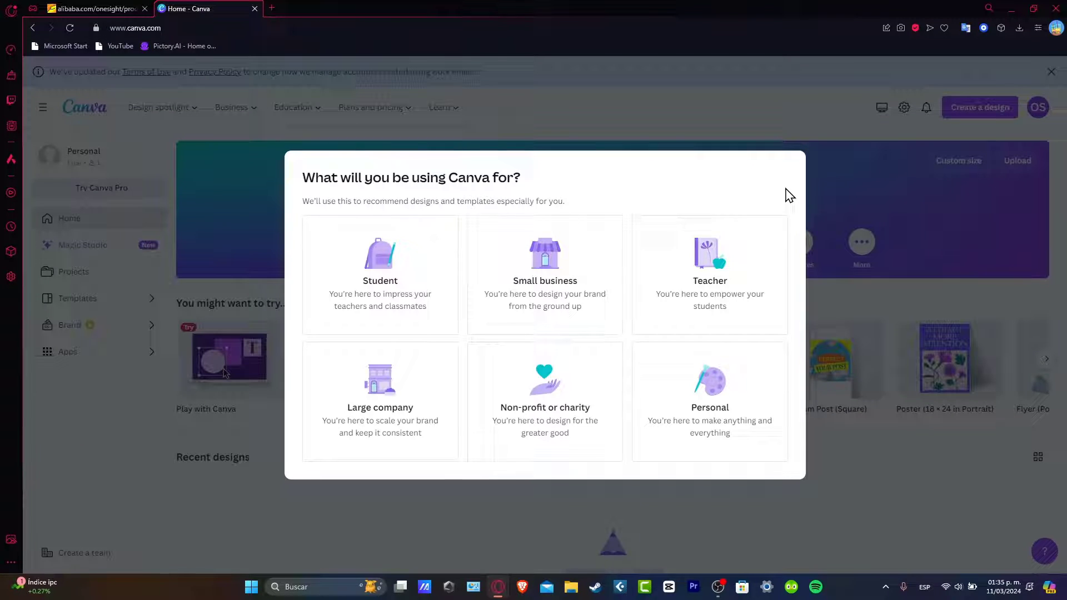
- Choose Personal as the use for Canva and decline the Canva Pro trial offer
left_click(752, 396)
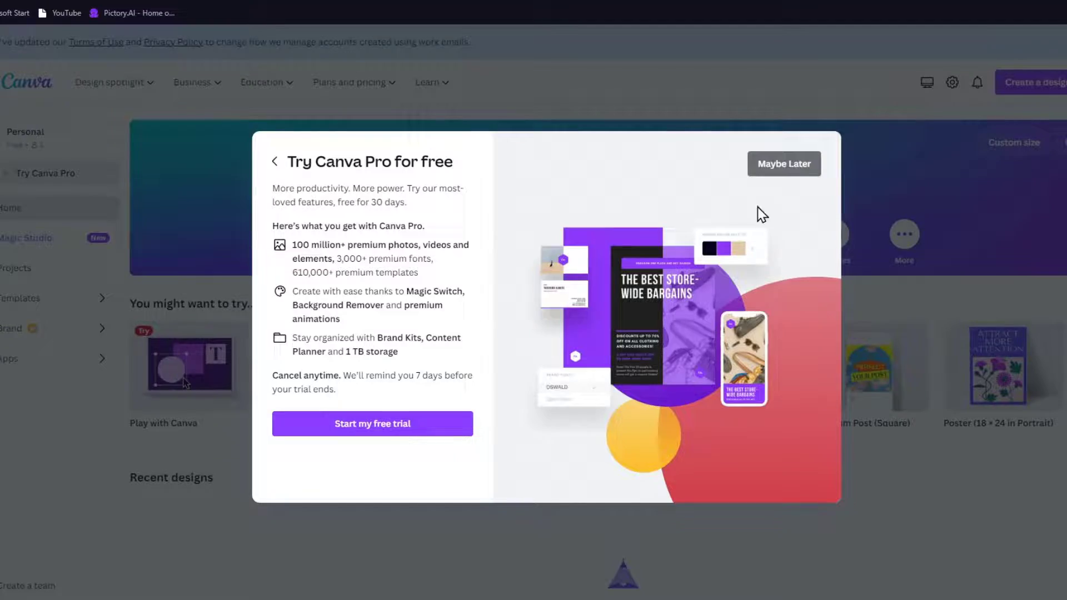
left_click(794, 165)
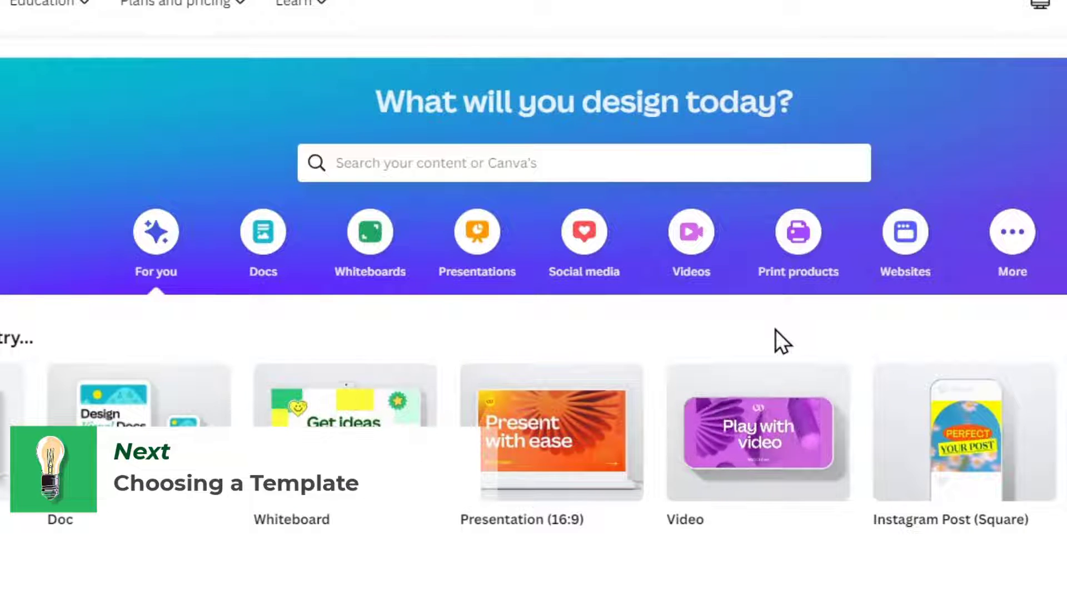
- Search the email header templates and open the Purple Sky Profile Header template
left_click(507, 166)
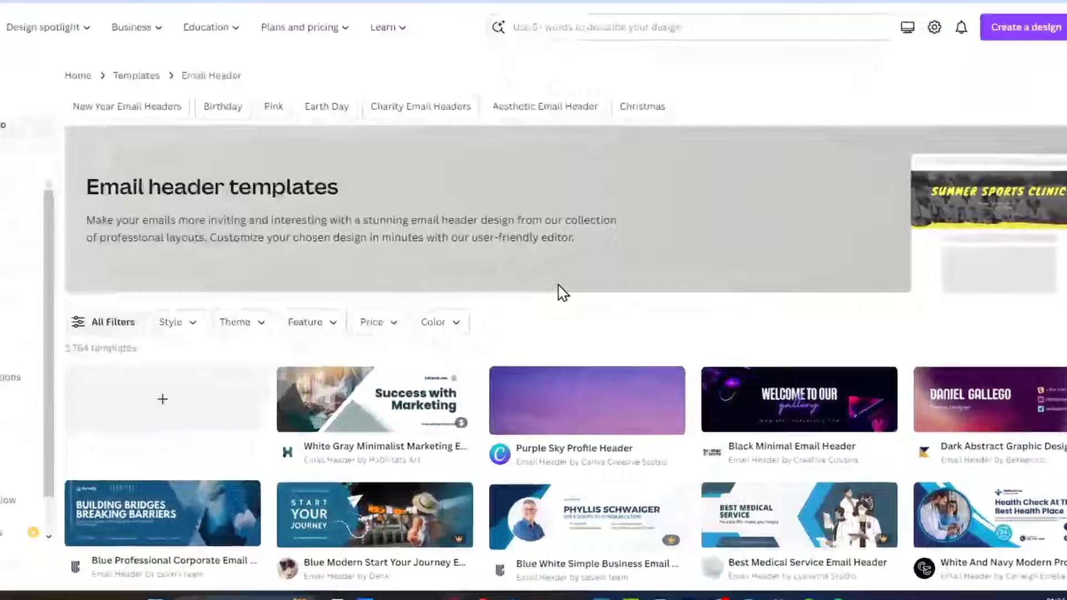
scroll(543, 264, "down", 4)
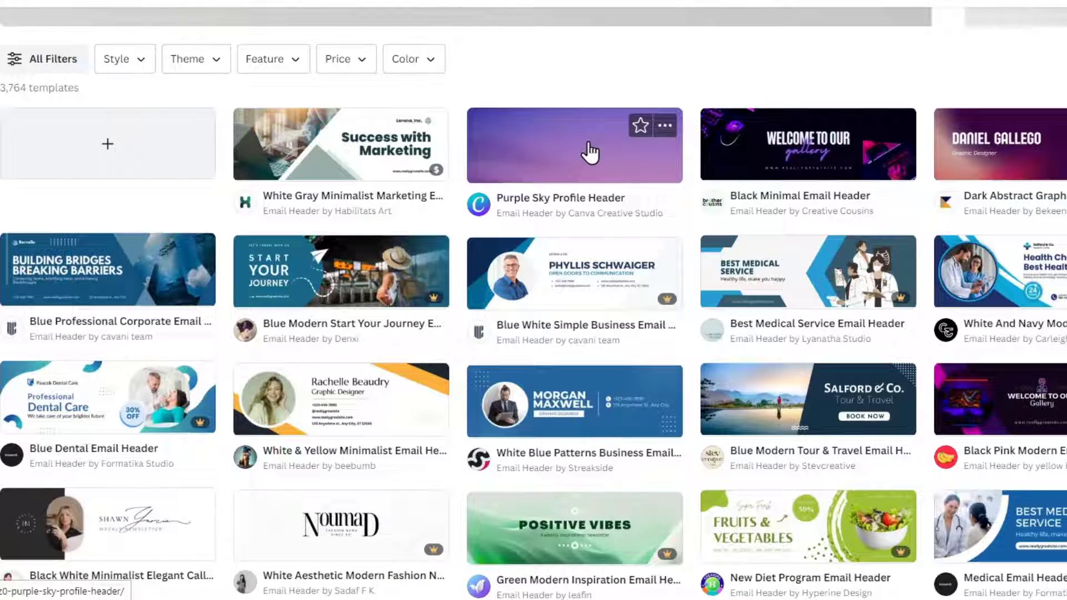
left_click(591, 151)
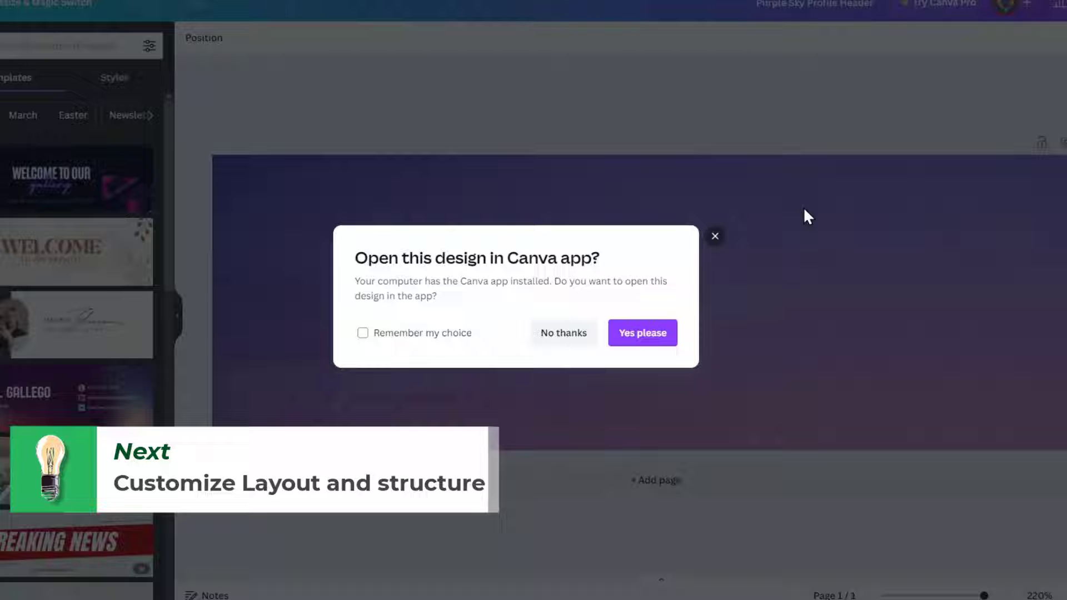
- Keep editing in the browser, add a blank page 2, and dismiss the Add Text tour
left_click(582, 341)
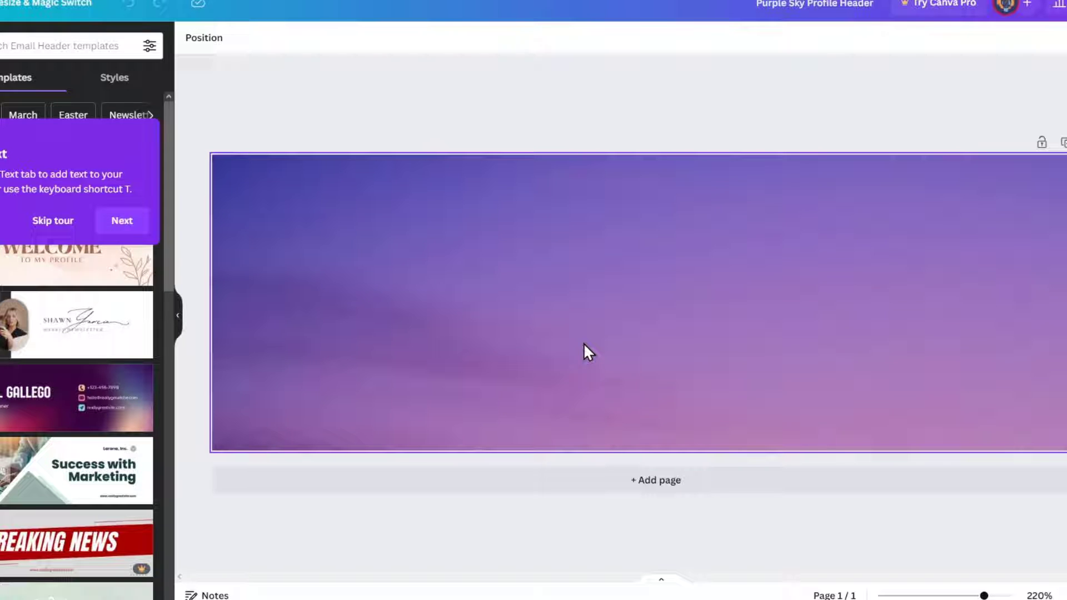
left_click(603, 486)
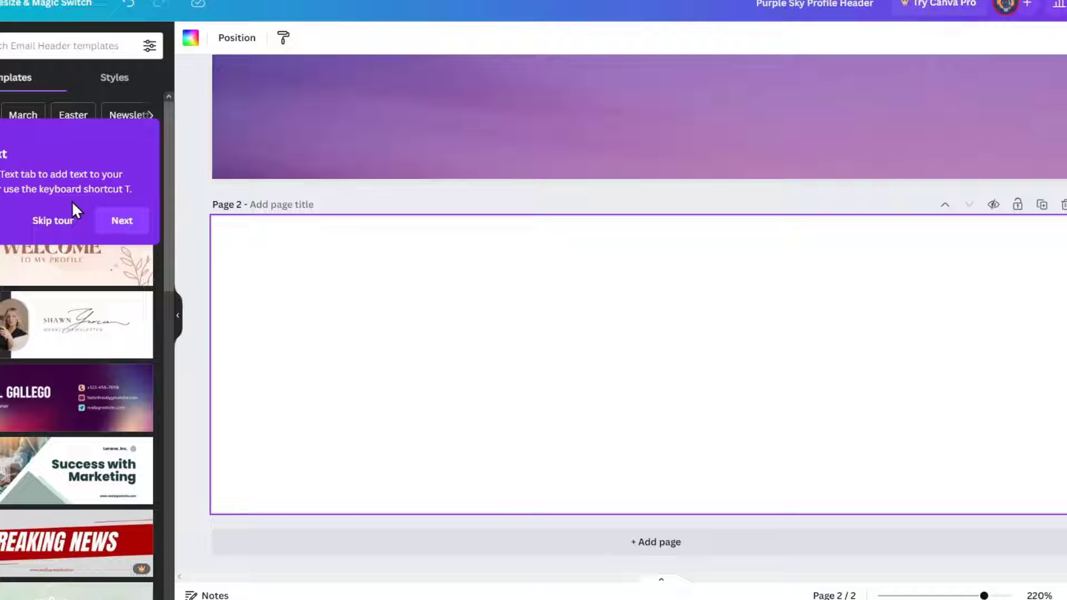
left_click(124, 213)
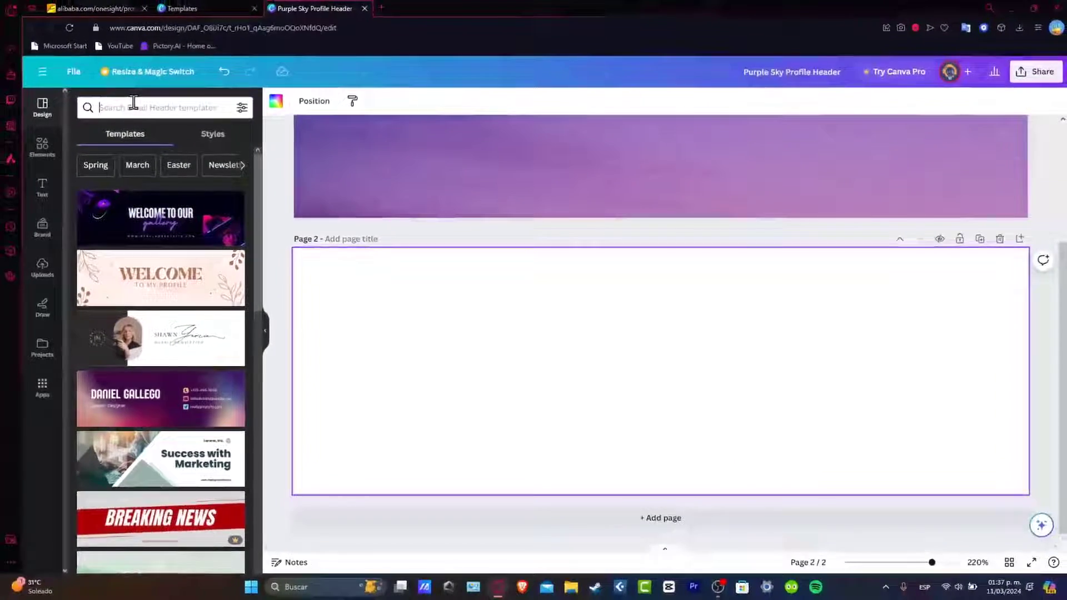
- Search templates for 'email header', then broaden it to 'email' and browse the results
left_click(16, 40)
type("email header")
key("Return")
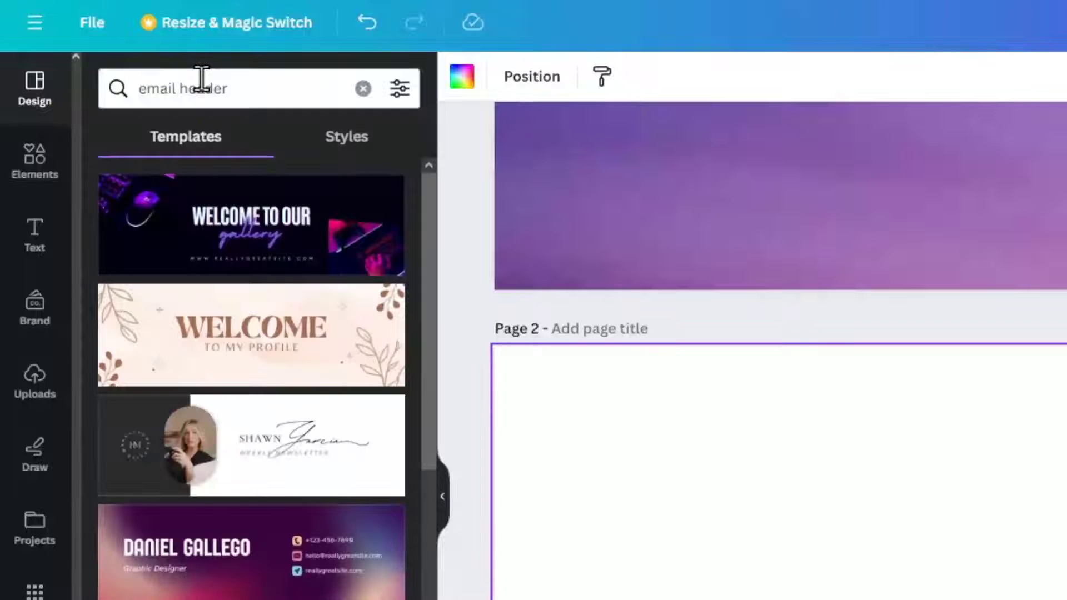
key("BackSpace")
key("BackSpace")
key("BackSpace")
key("BackSpace")
key("BackSpace")
key("BackSpace")
key("BackSpace")
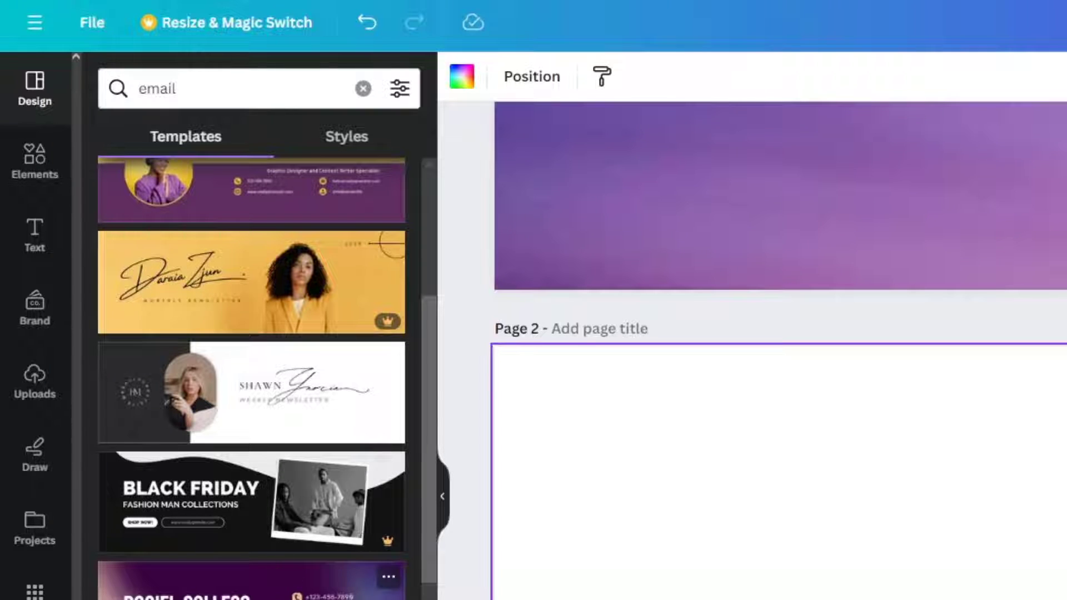
scroll(252, 378, "down", 6)
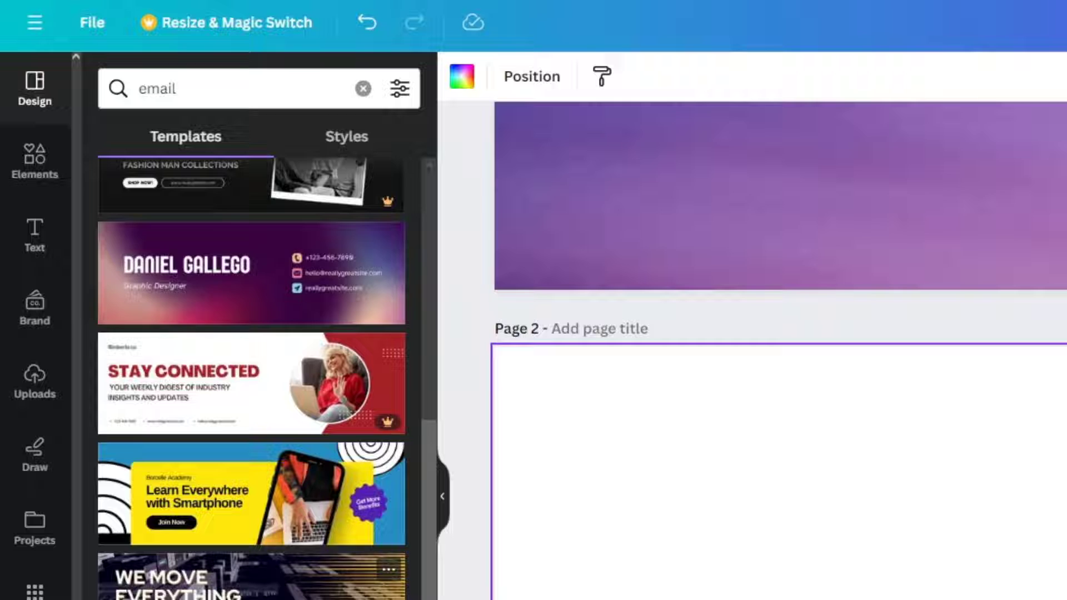
scroll(252, 378, "down", 6)
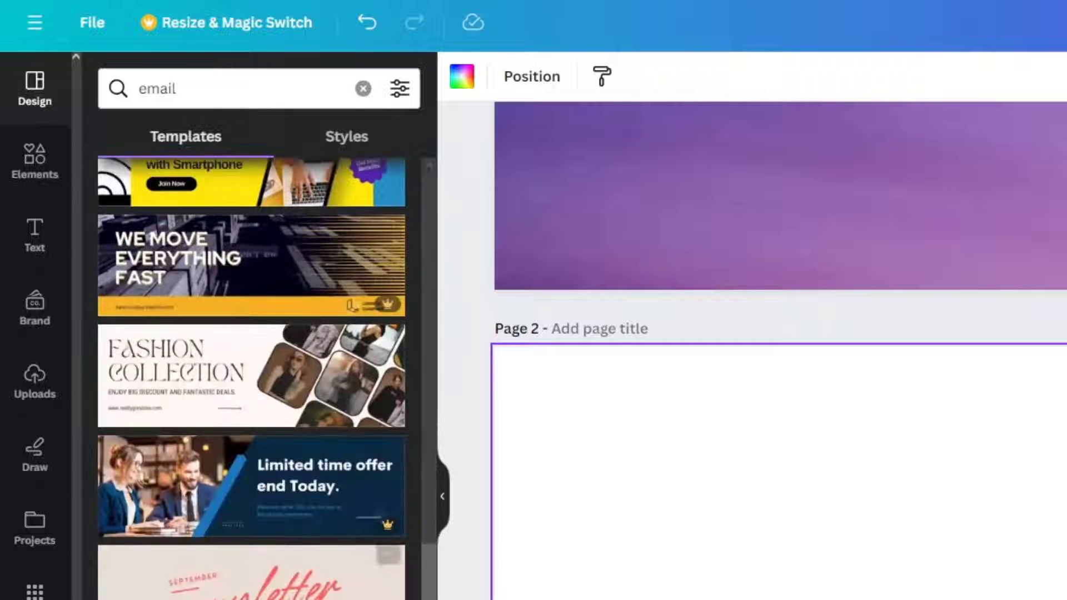
- Apply the Neon Red Cream Monthly Newsletter header to page 2 and change SEPTEMBER to MARCH
left_click(269, 595)
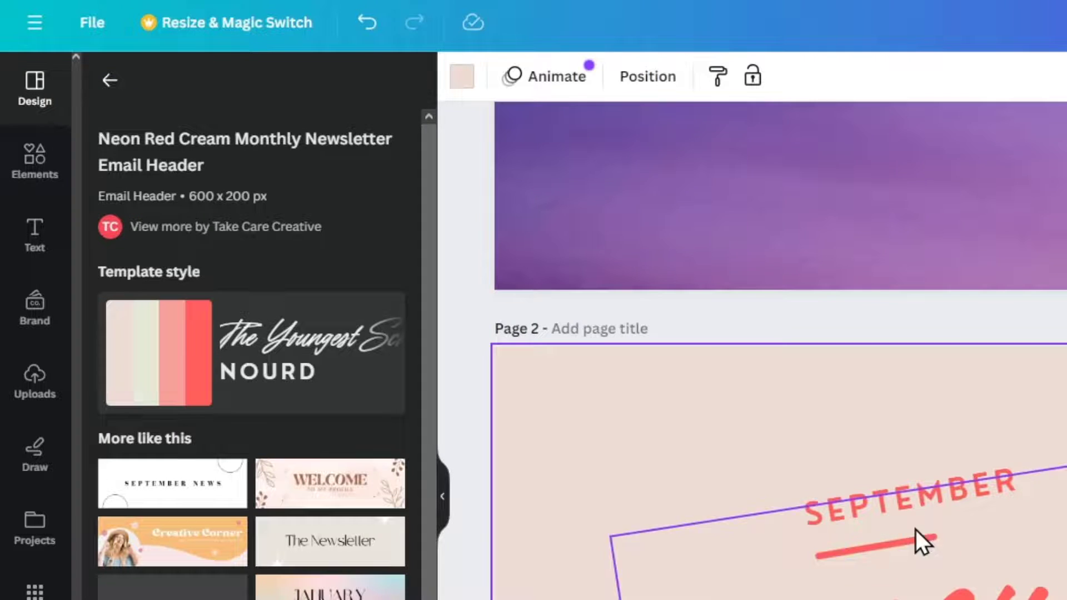
double_click(968, 473)
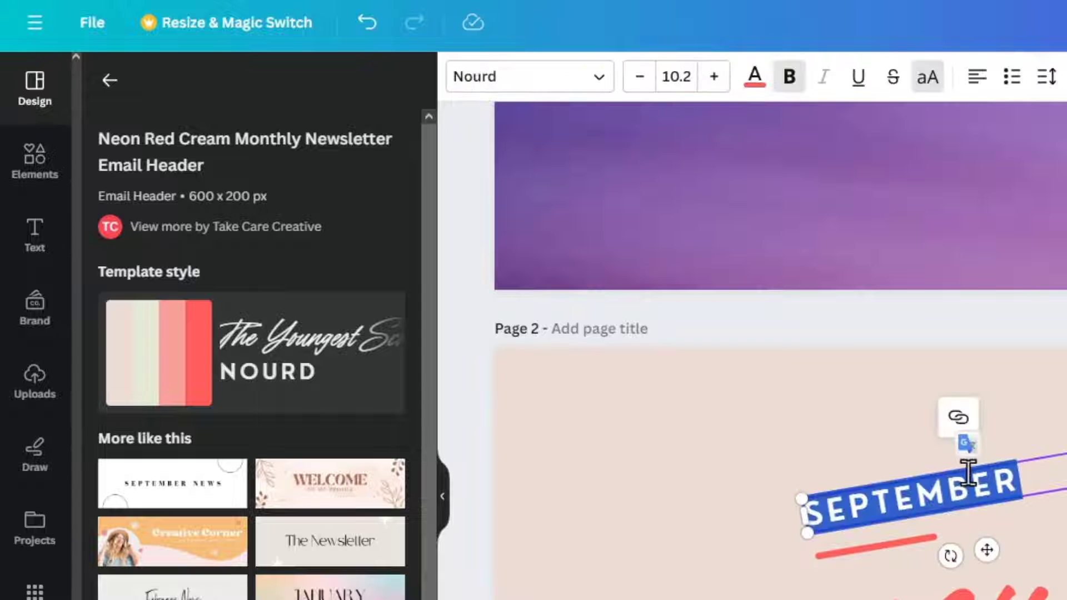
type("MARCH")
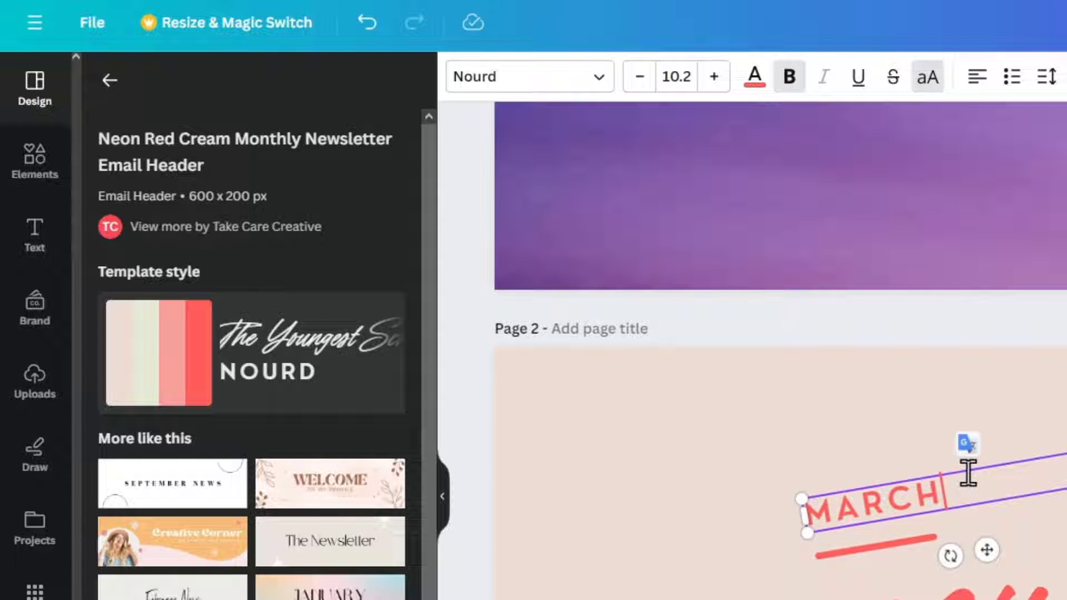
left_click(889, 389)
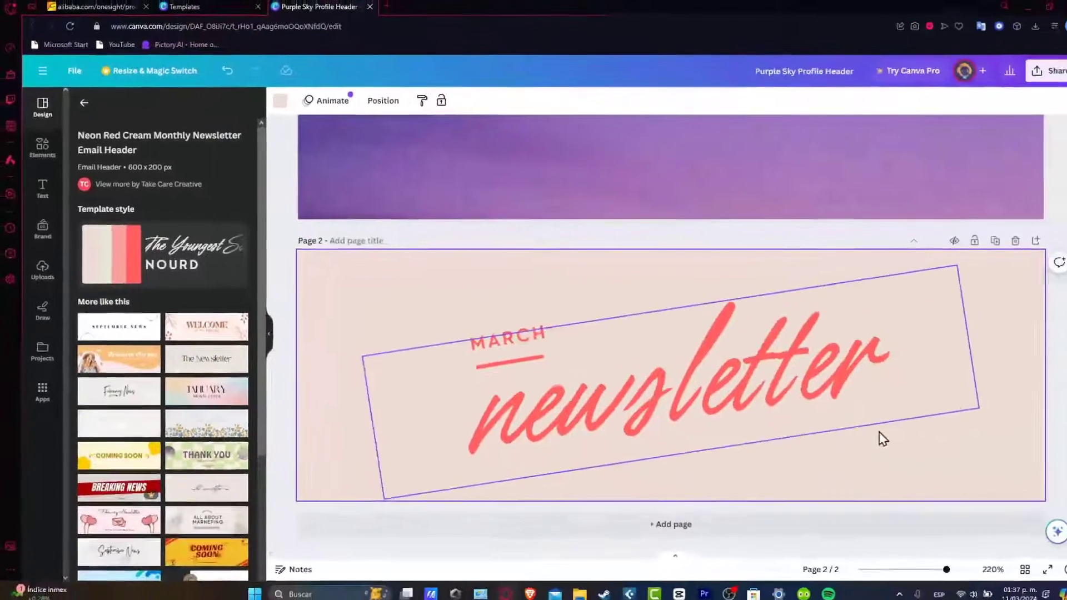
- Make the newsletter heading on page 2 purple
scroll(879, 439, "up", 3)
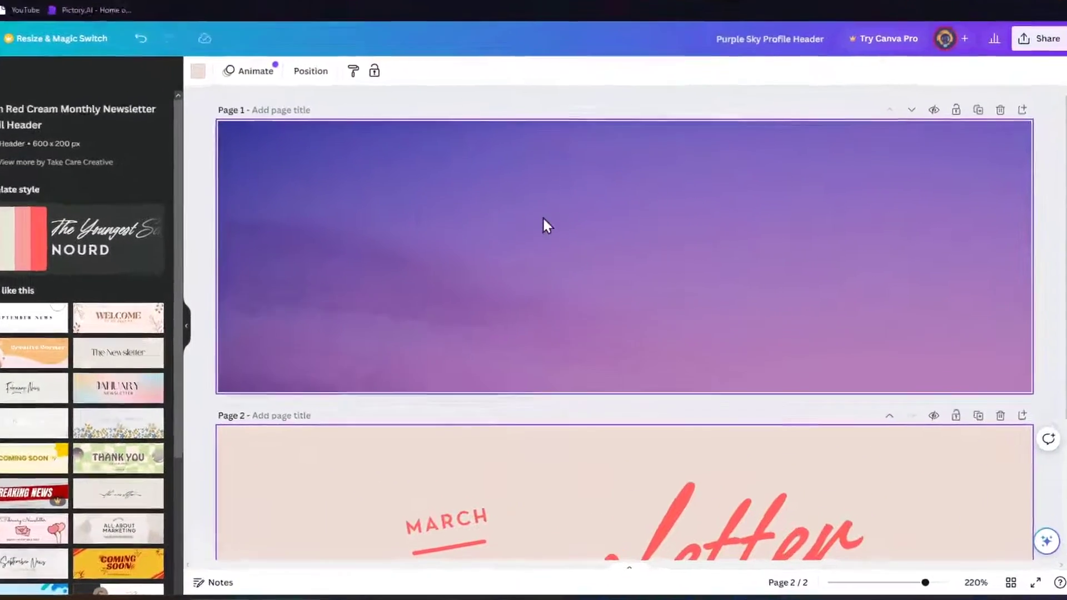
left_click(667, 290)
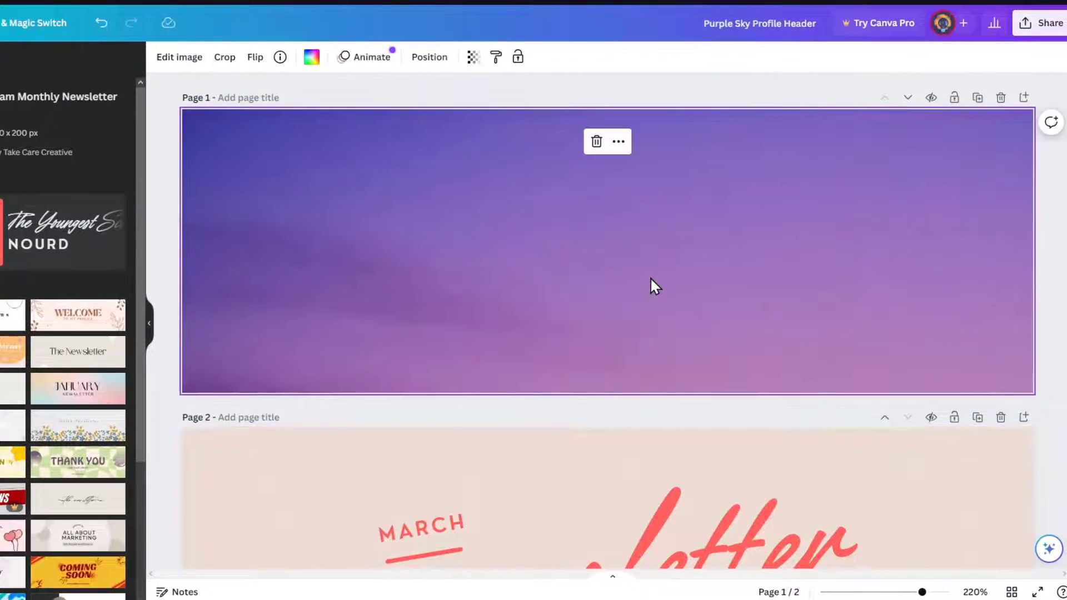
scroll(628, 295, "down", 4)
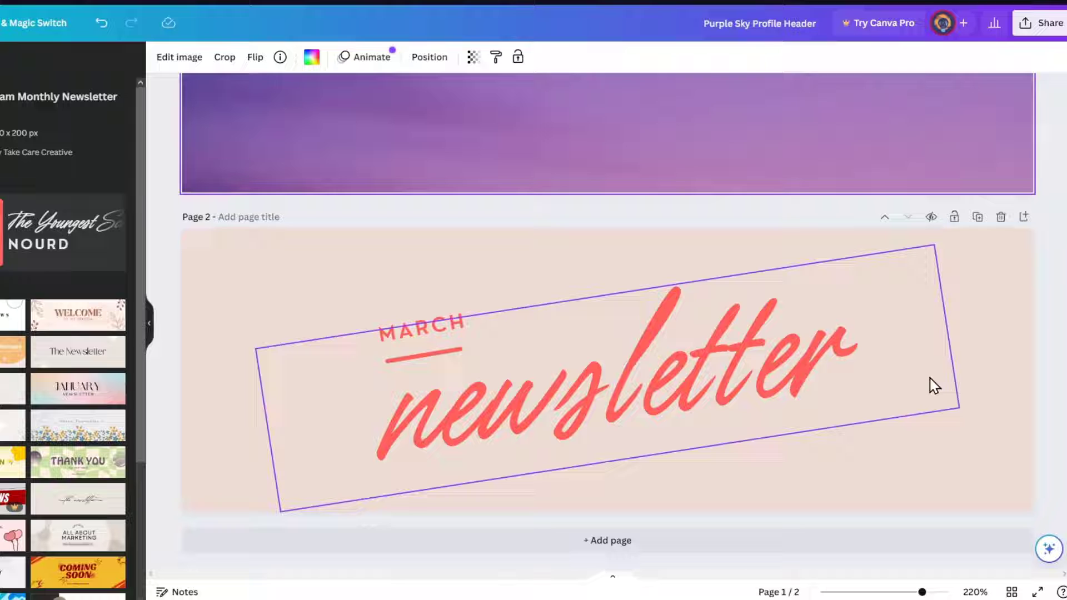
left_click(721, 367)
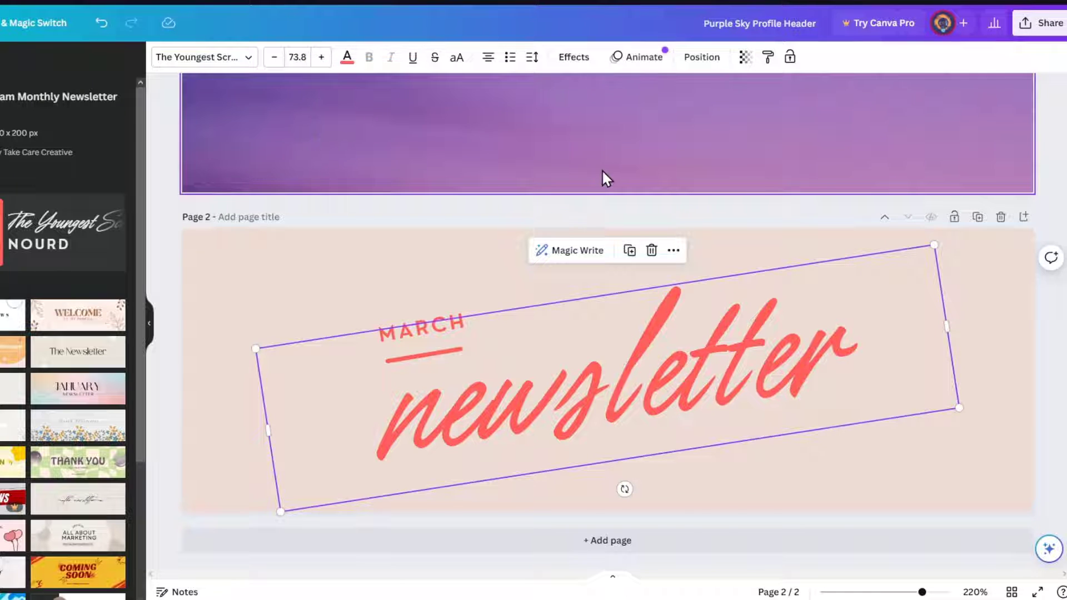
scroll(608, 222, "up", 3)
scroll(739, 300, "down", 3)
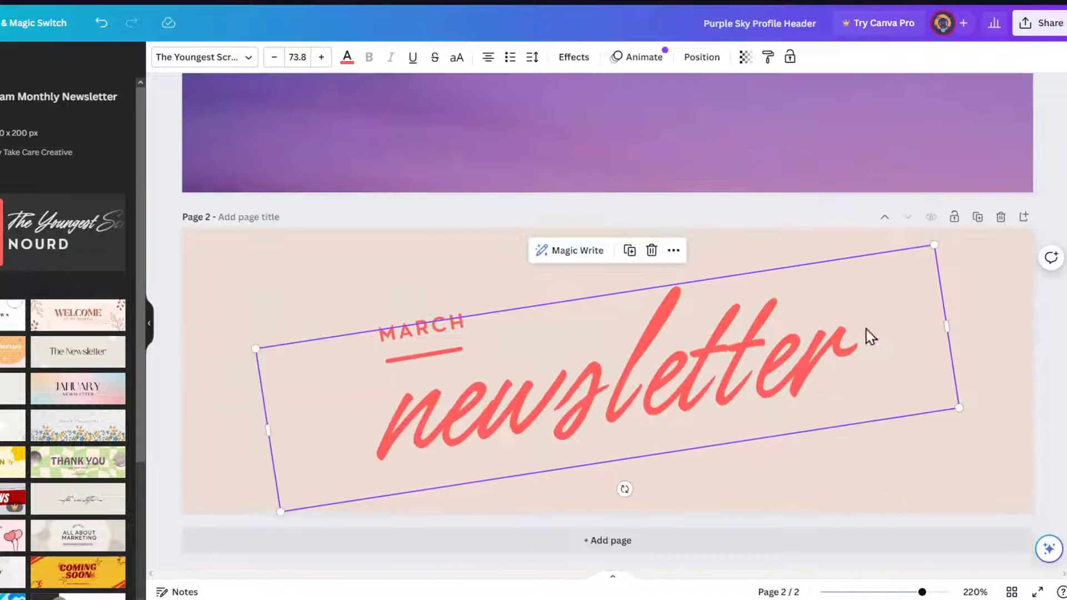
left_click(347, 58)
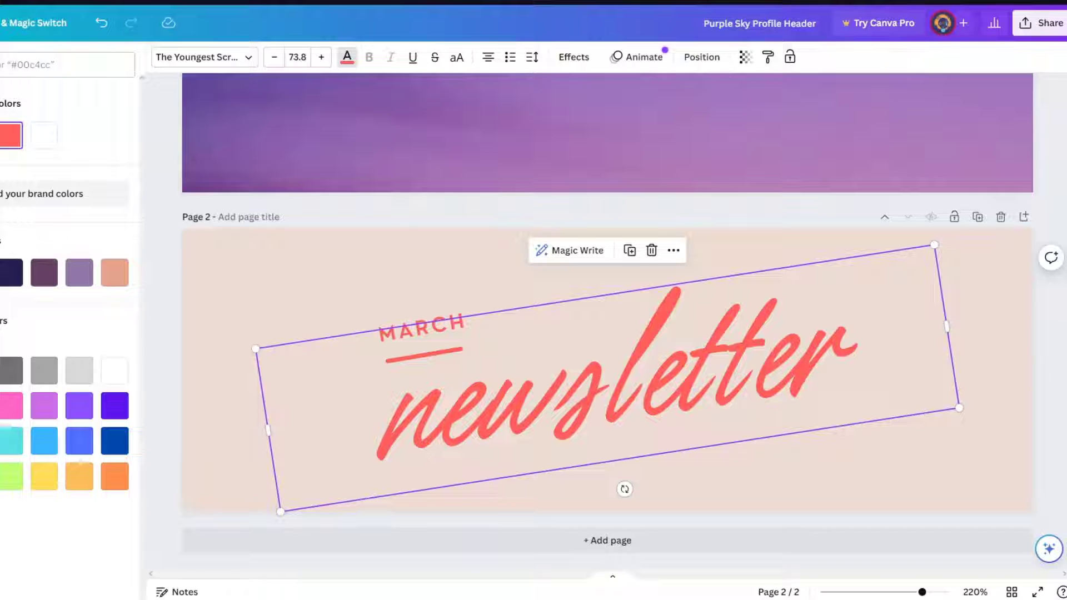
left_click(79, 273)
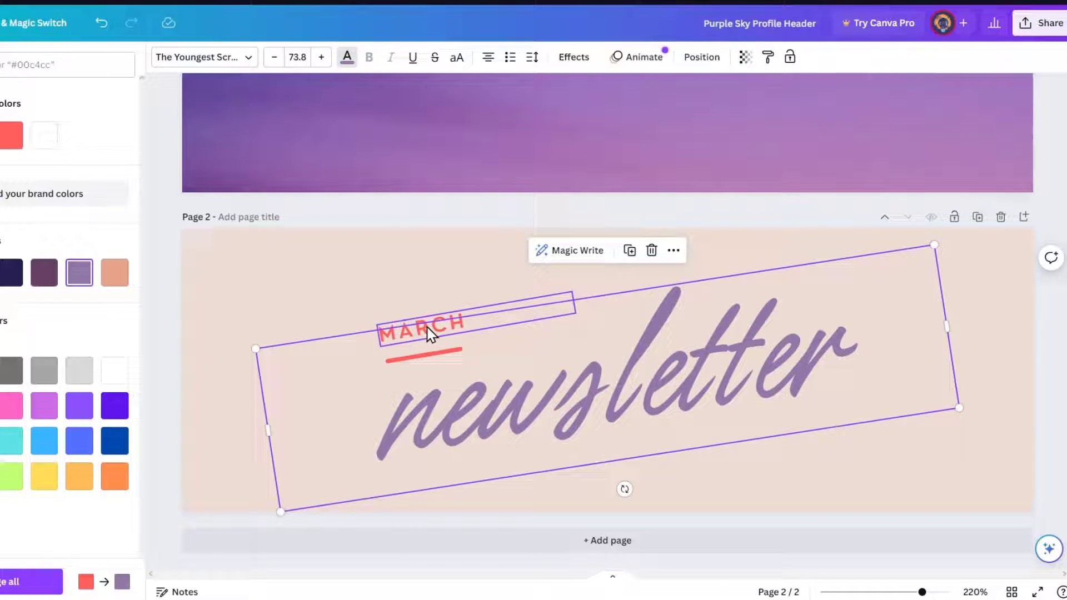
- Make the MARCH label light purple and its underline purple
left_click(424, 332)
left_click(68, 273)
left_click(424, 357)
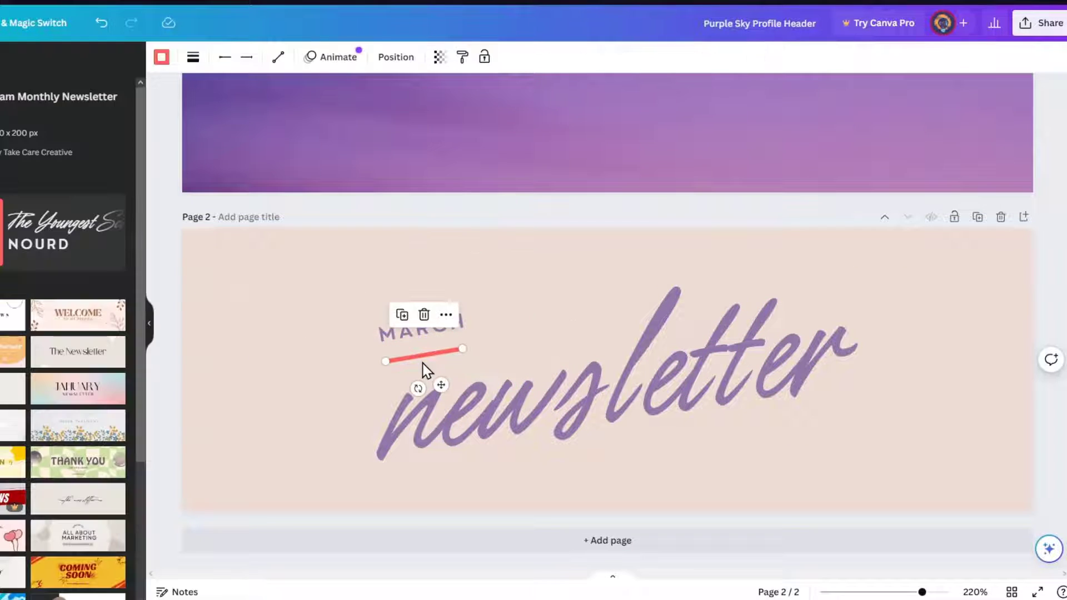
left_click(162, 57)
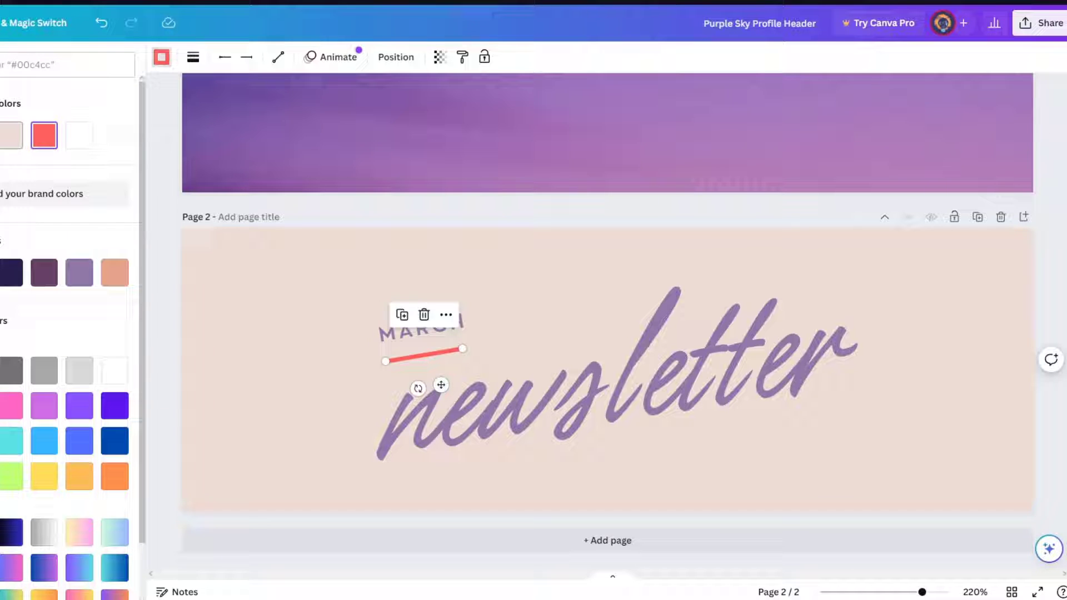
left_click(79, 272)
- Add a blank third page after the newsletter page
left_click(682, 273)
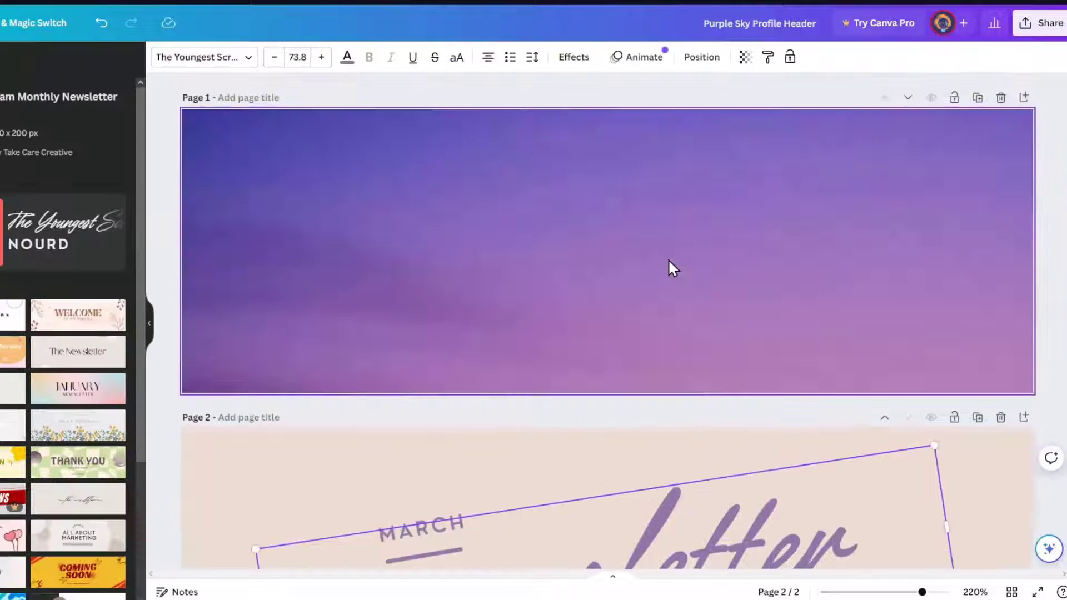
scroll(668, 259, "up", 3)
scroll(668, 259, "down", 5)
left_click(647, 534)
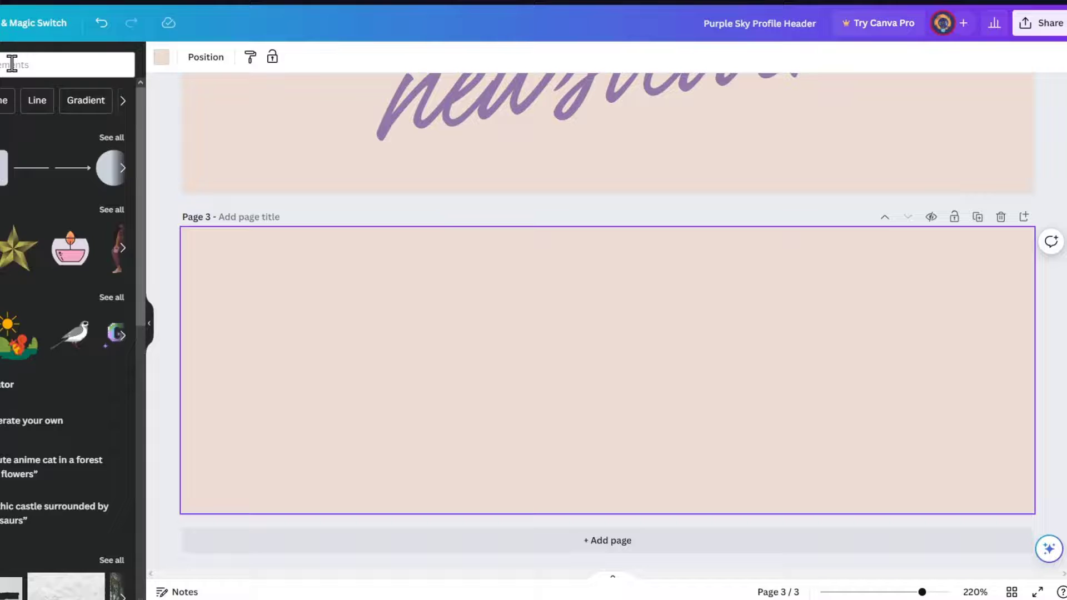
- Search photos for 'happy family' and add the hugging family photo to page 3
left_click(12, 62)
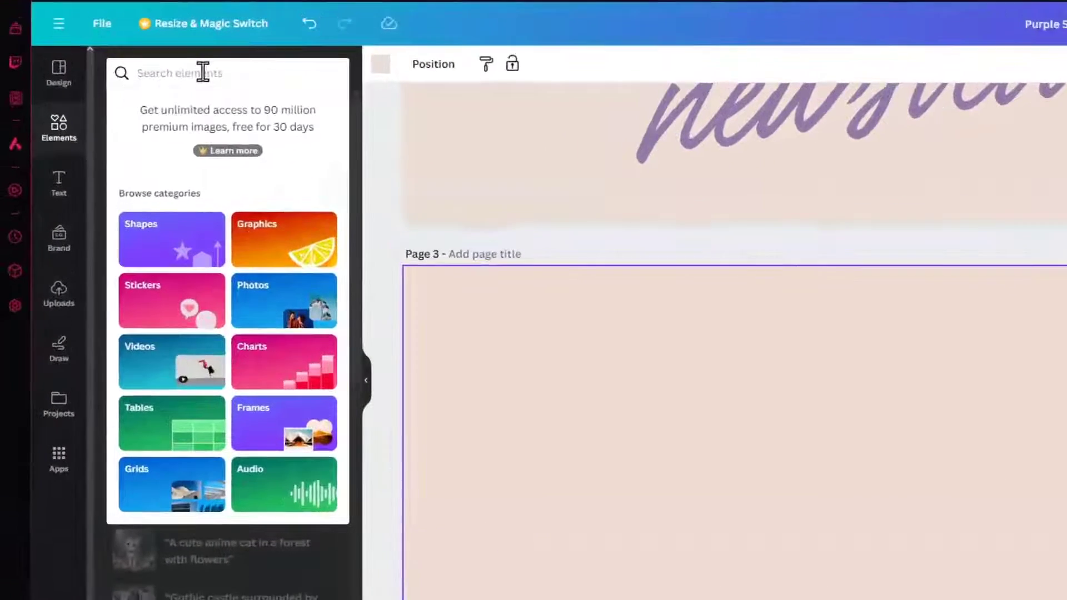
type("happy family")
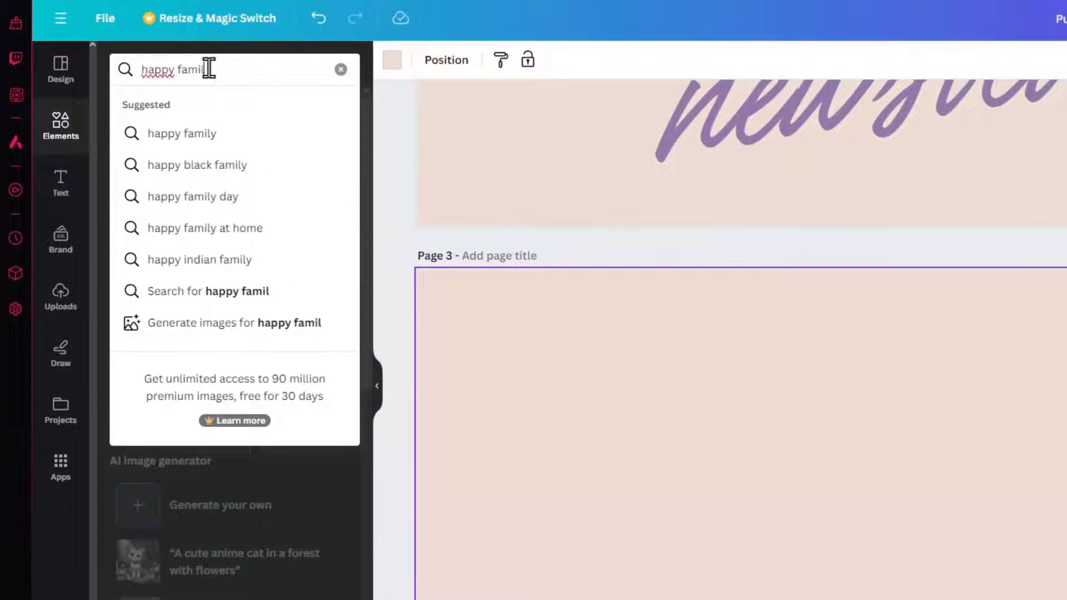
key("Return")
left_click(225, 110)
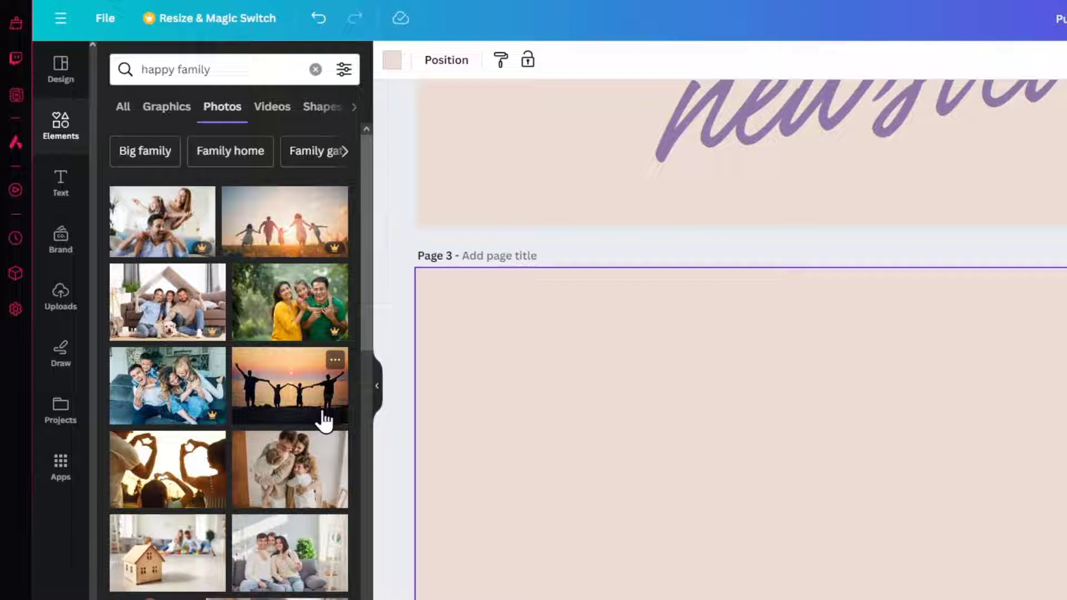
left_click(285, 475)
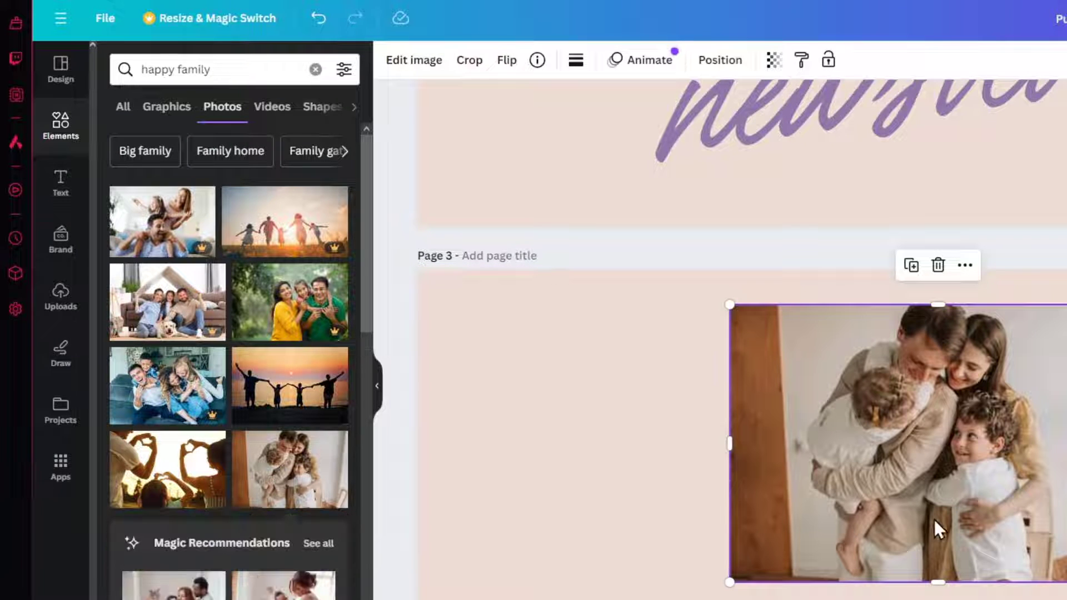
- Move the family photo to the top-left and stretch it to the page's full height and width
left_click_drag(950, 516, 632, 475)
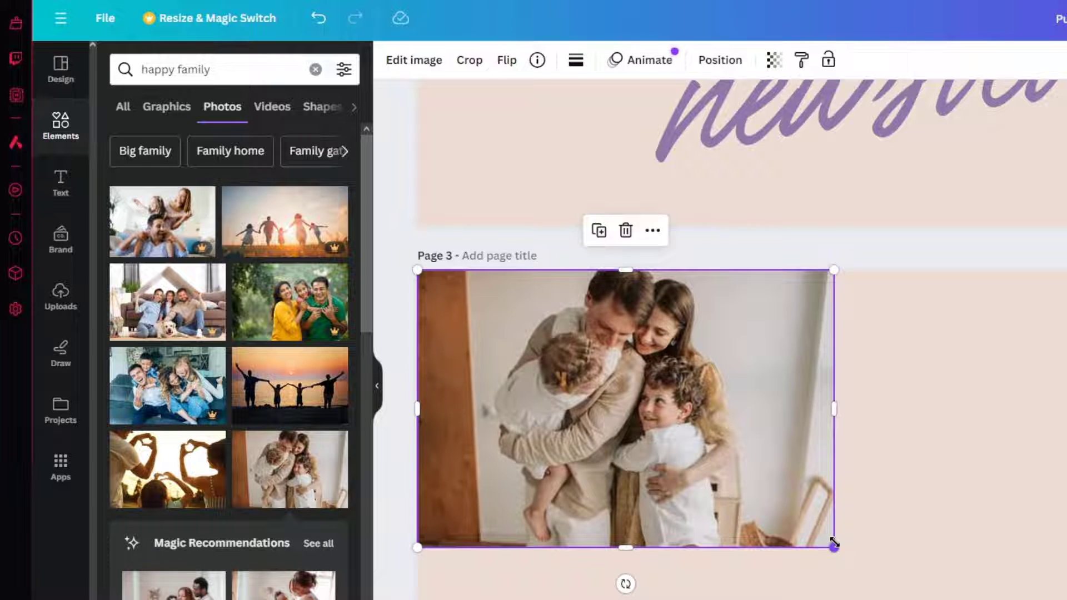
left_click_drag(834, 543, 940, 599)
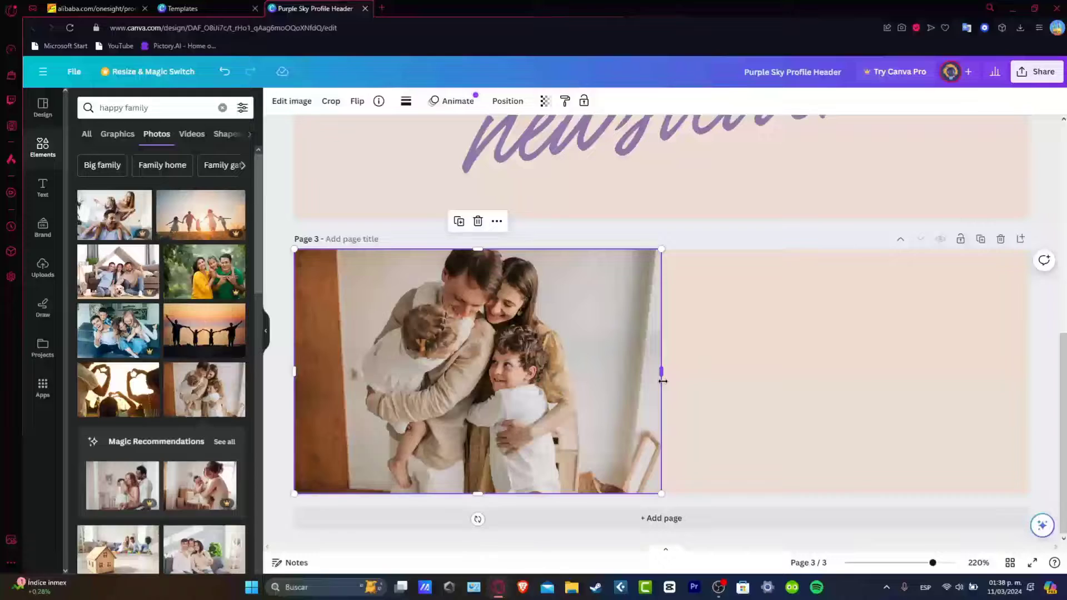
left_click_drag(663, 382, 1028, 383)
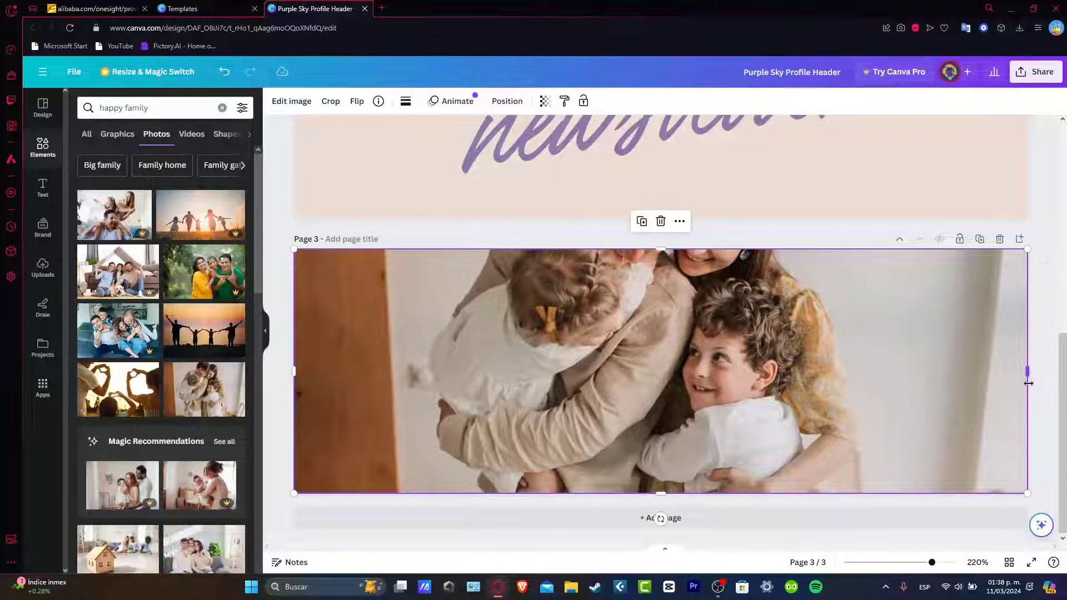
- Crop the family photo by shifting it down in its frame so the parents' faces show
double_click(884, 397)
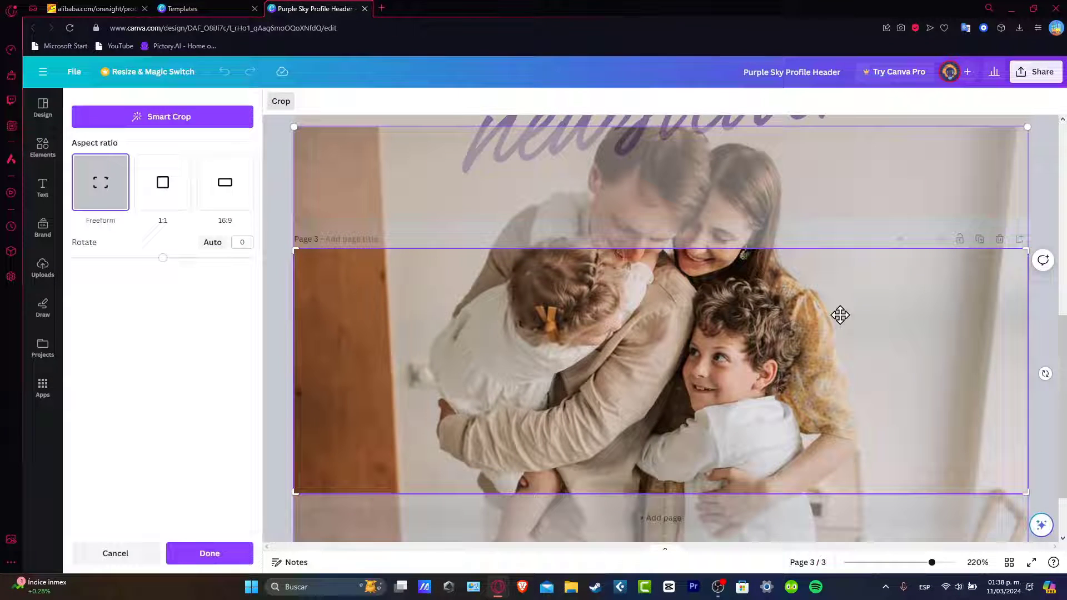
left_click_drag(865, 326, 867, 406)
key("Return")
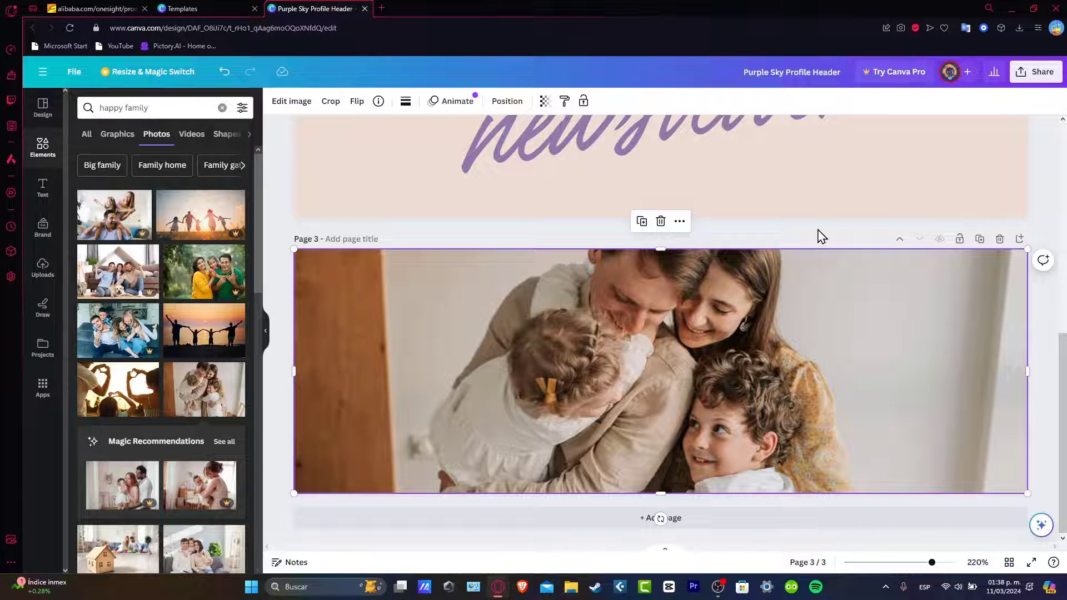
key("Escape")
scroll(841, 277, "up", 10)
scroll(841, 277, "down", 10)
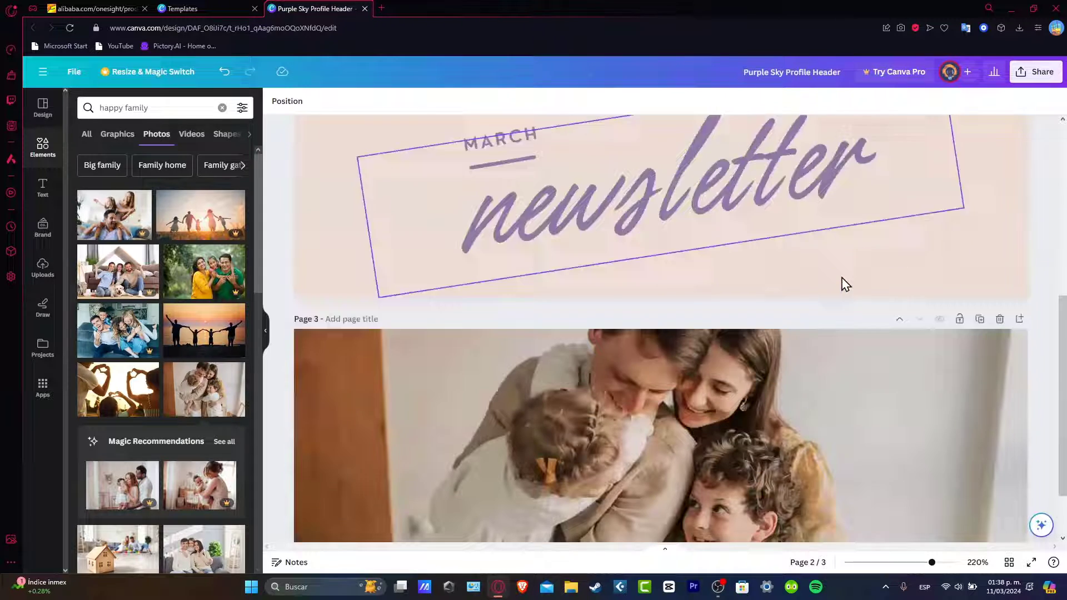
scroll(842, 278, "up", 8)
scroll(840, 278, "down", 8)
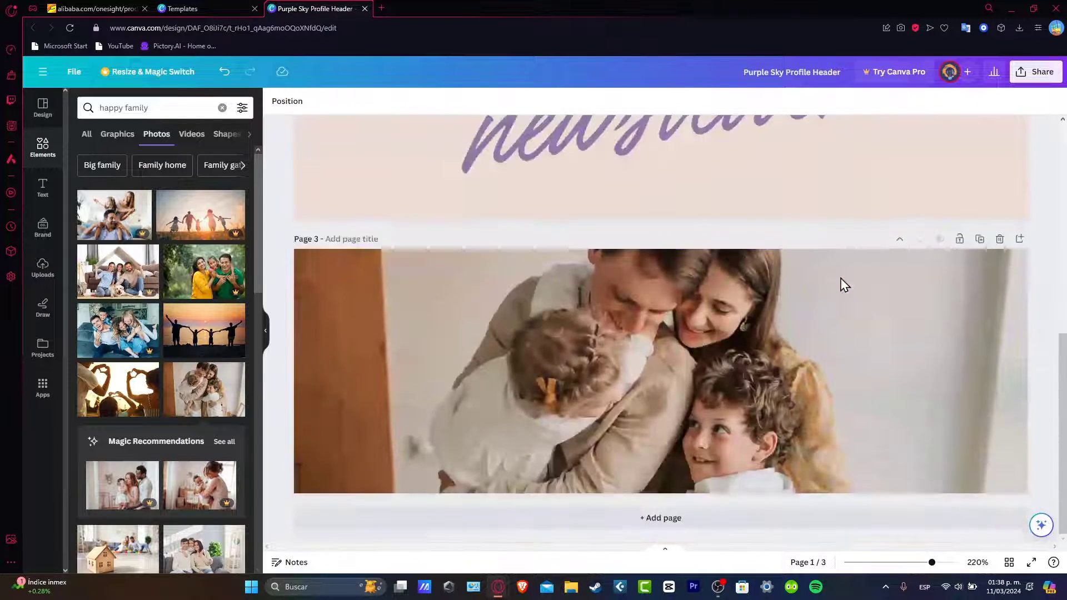
scroll(840, 278, "up", 8)
scroll(839, 279, "down", 8)
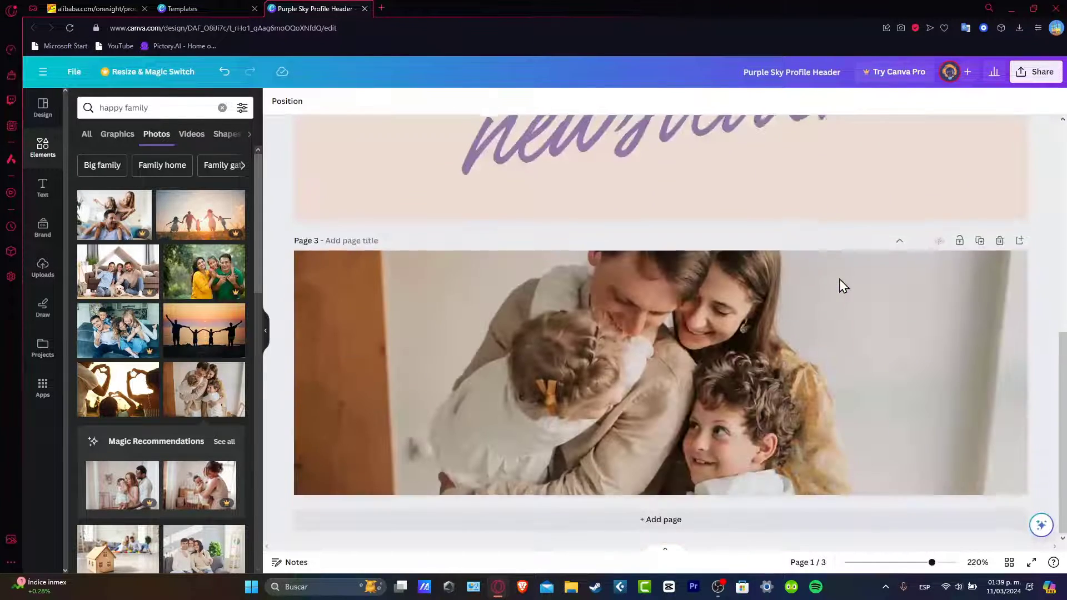
- Add page 4 with a heading, a subheading and a line of body text
left_click(667, 518)
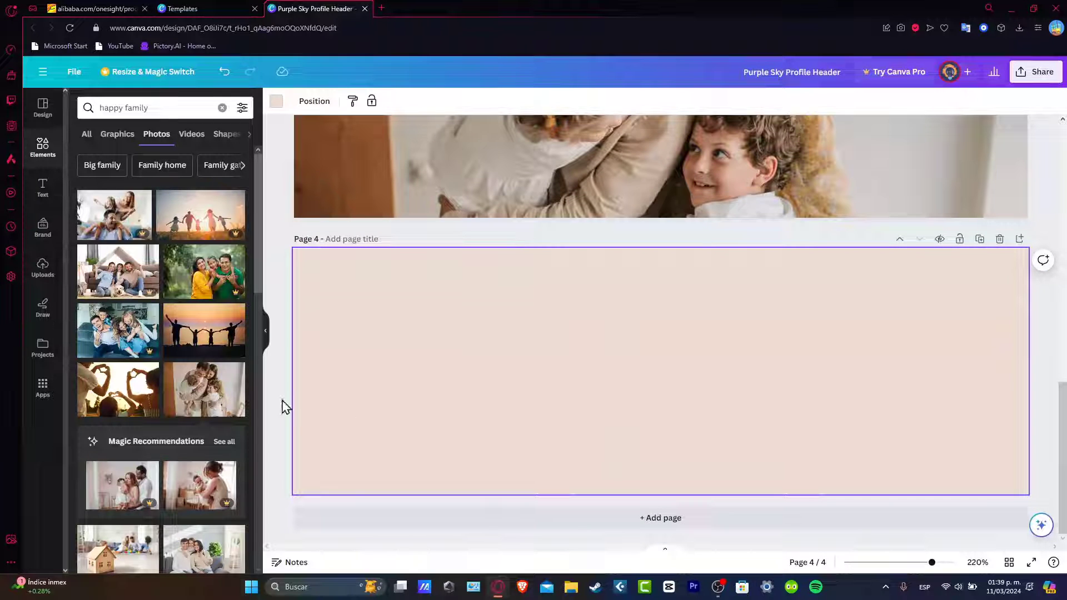
left_click(41, 186)
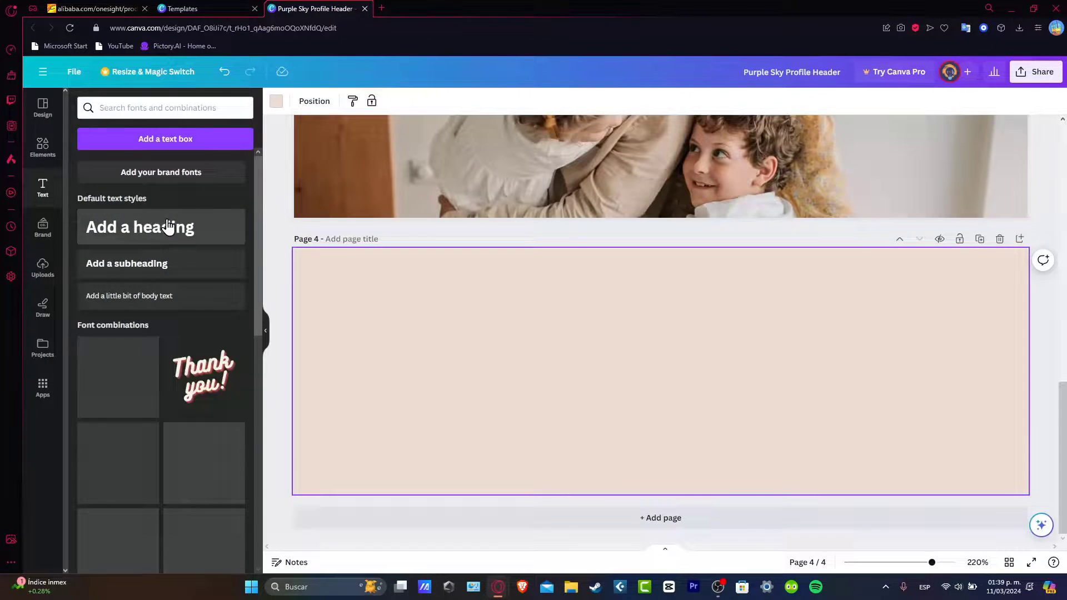
left_click(166, 226)
left_click(148, 263)
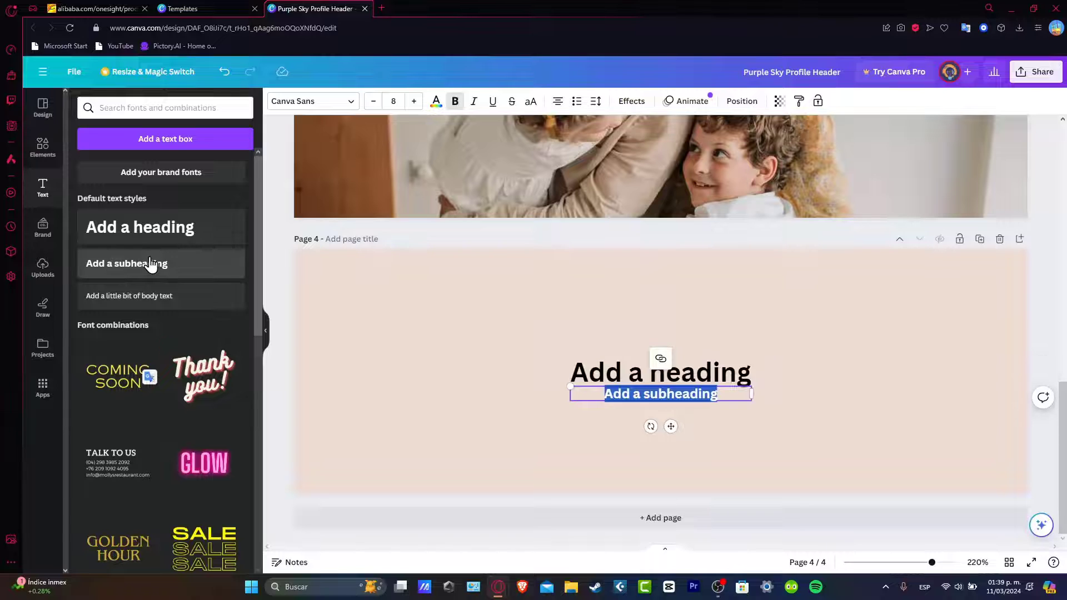
left_click(186, 309)
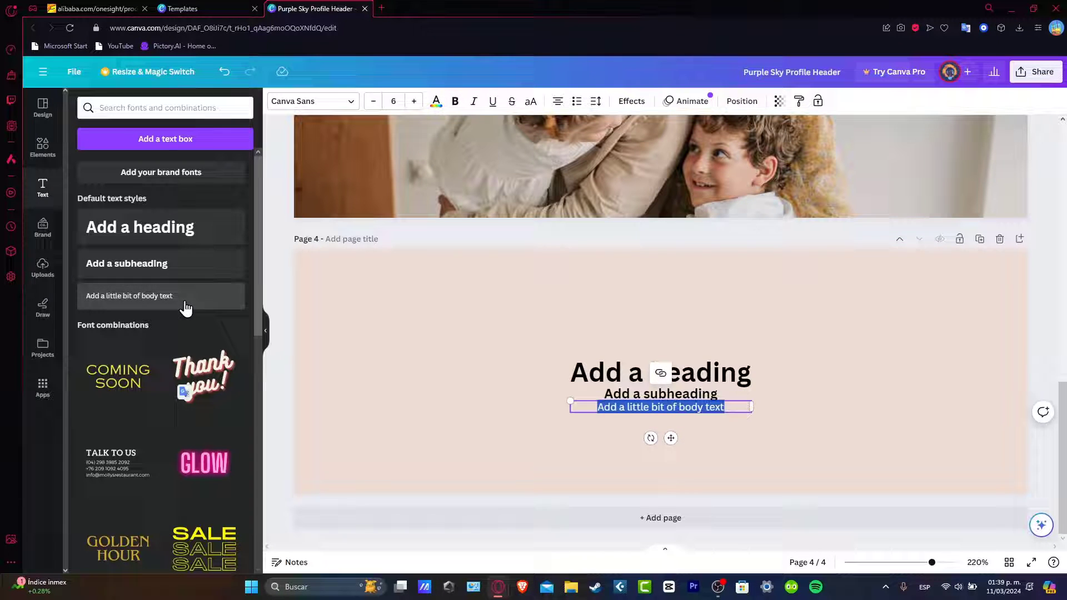
- Select the three text lines on page 4 and move them up together
left_click(955, 460)
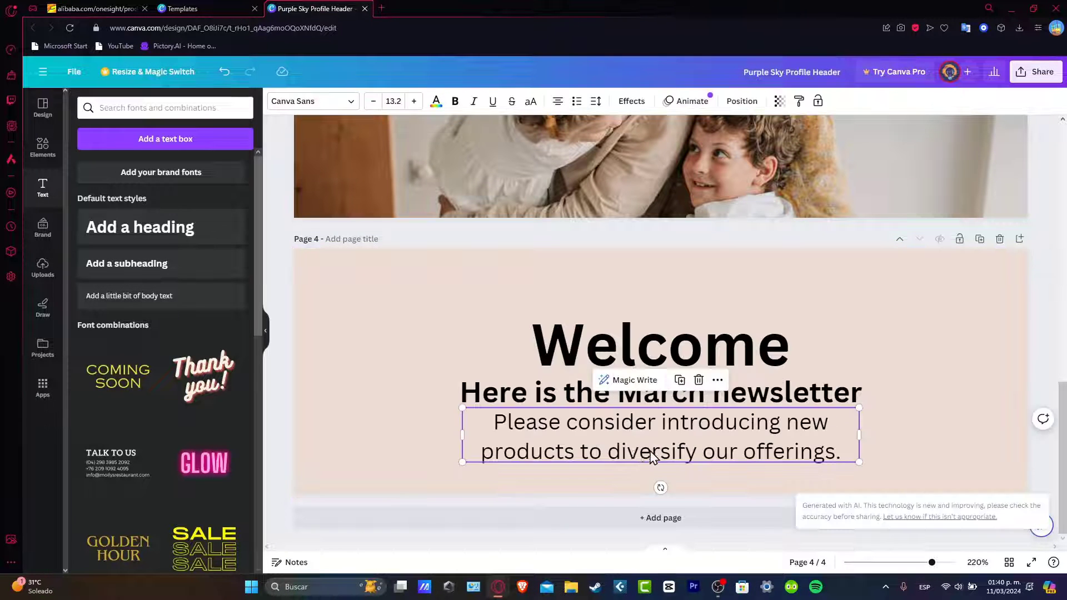
left_click(907, 457)
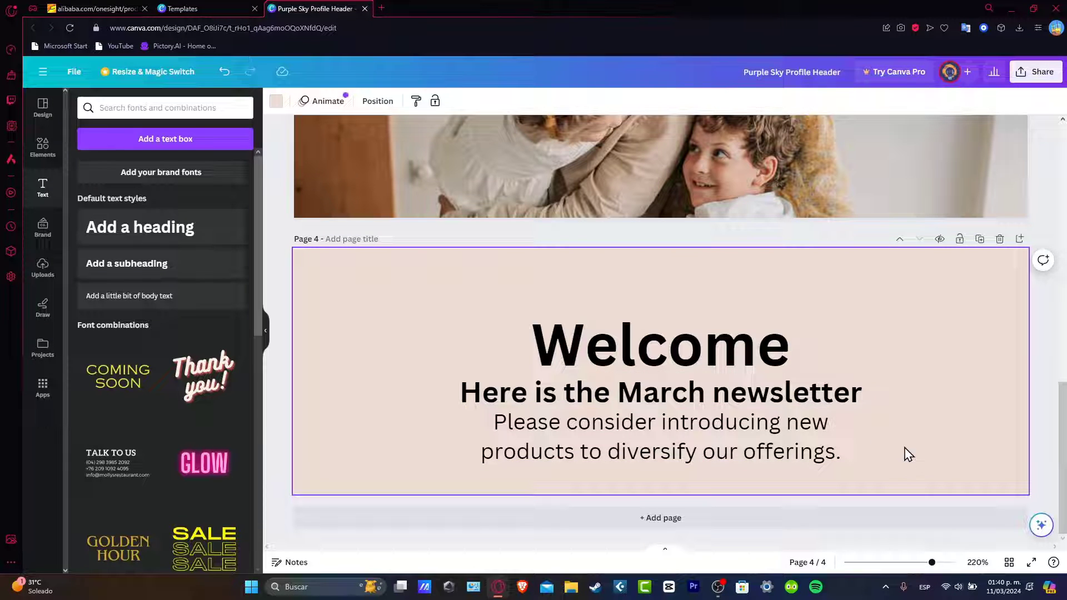
left_click_drag(907, 454, 701, 317)
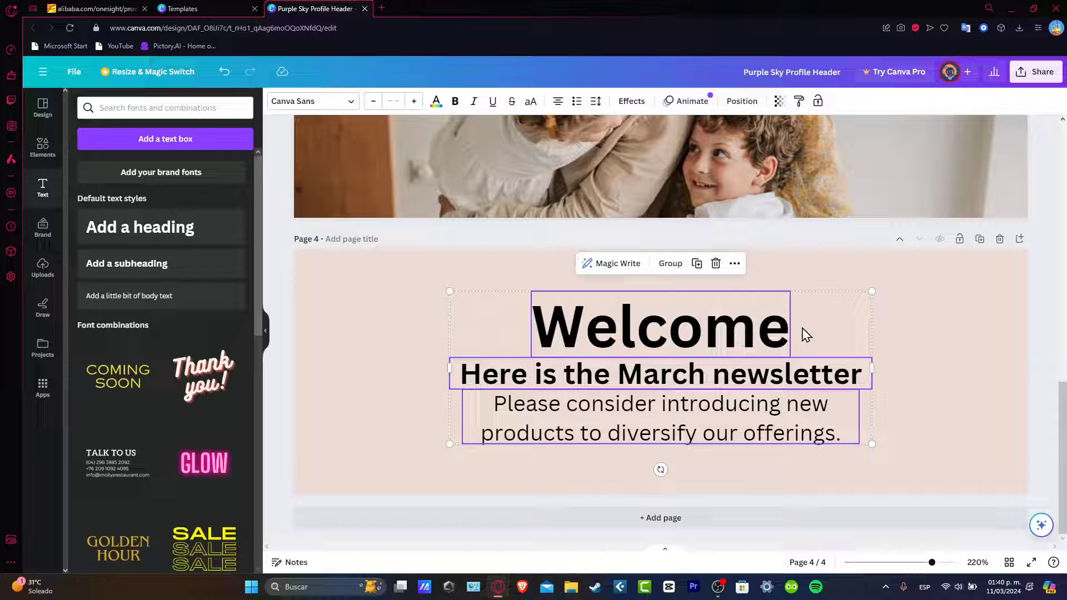
left_click(881, 431)
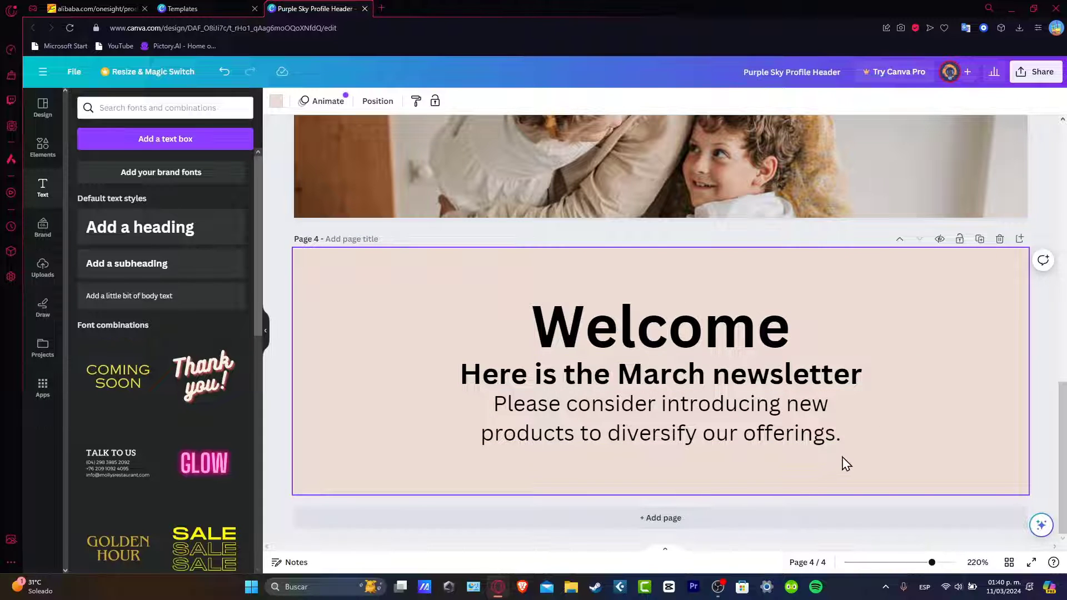
- Zoom out to view all pages and add a blank page 5 after the Welcome page
scroll(841, 432, "down", 10, "ctrl")
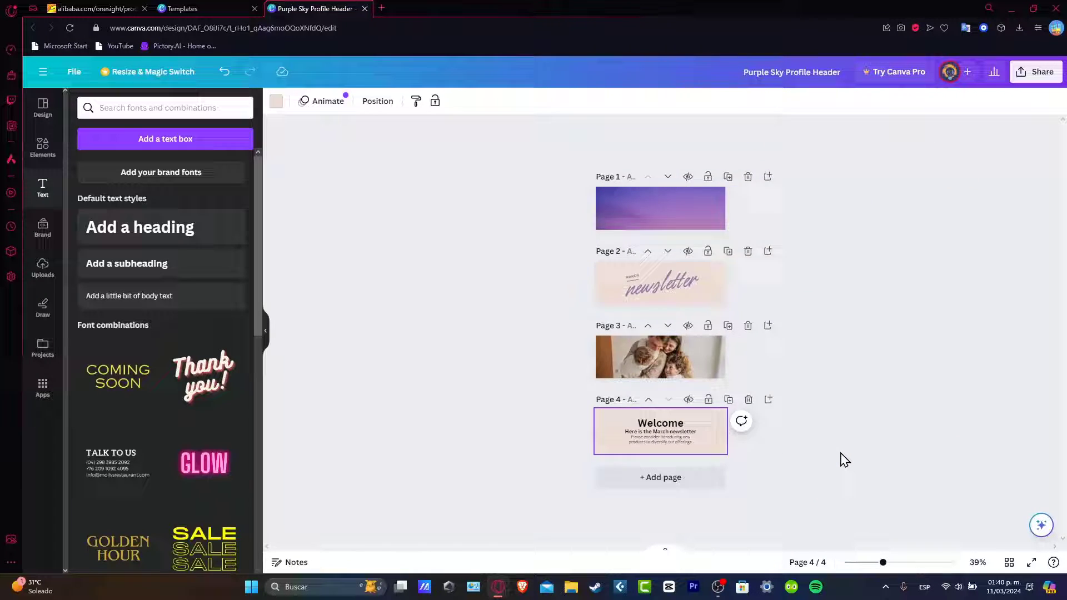
scroll(845, 460, "up", 2, "ctrl")
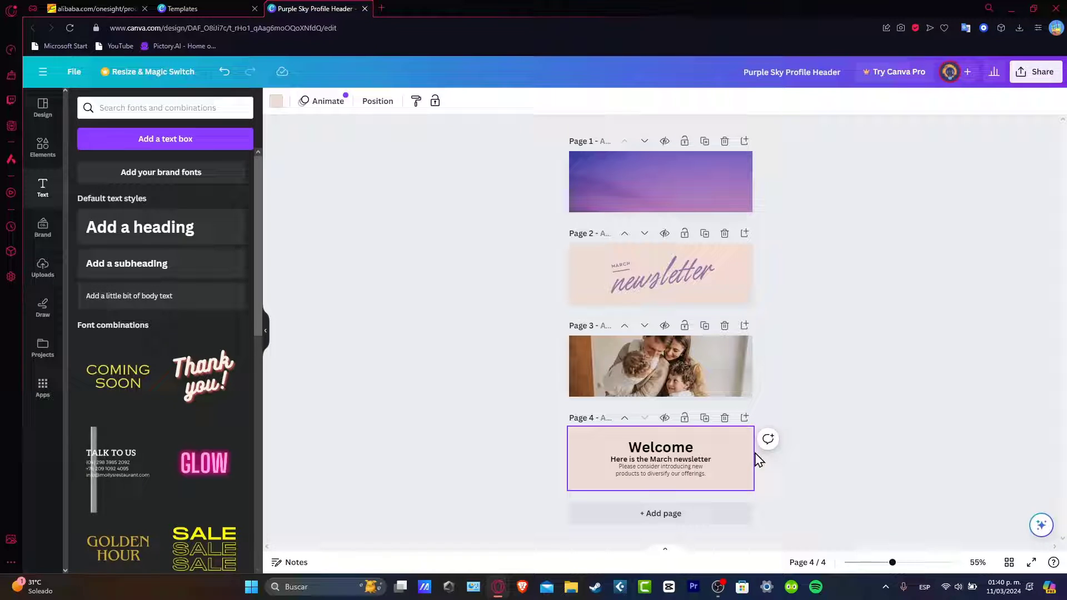
left_click(661, 515)
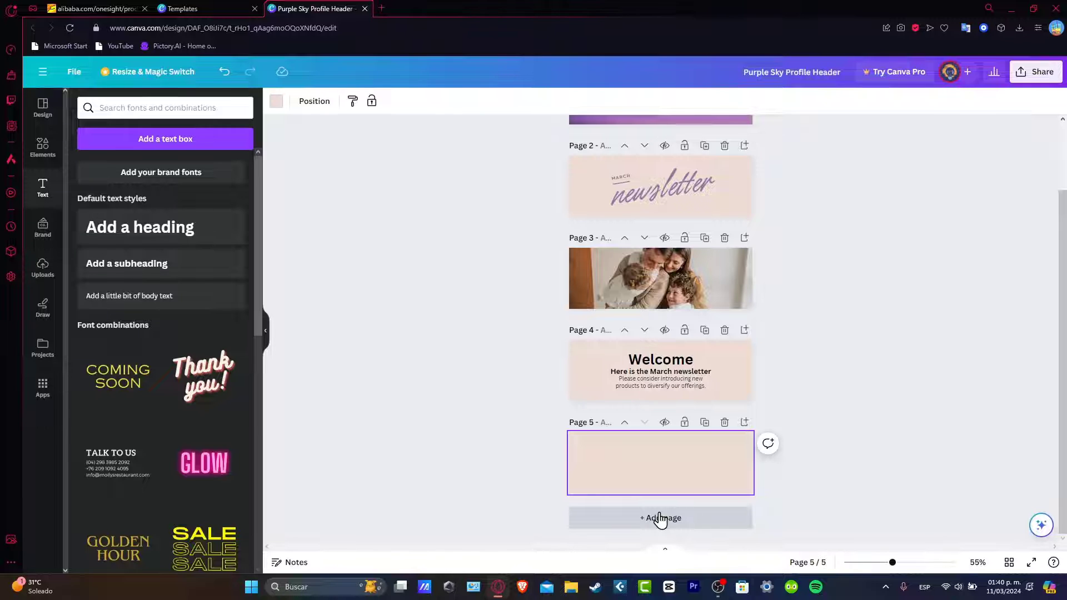
- Search Elements for 'button' and add the purple button graphic to page 5
left_click(43, 153)
double_click(181, 114)
triple_click(181, 114)
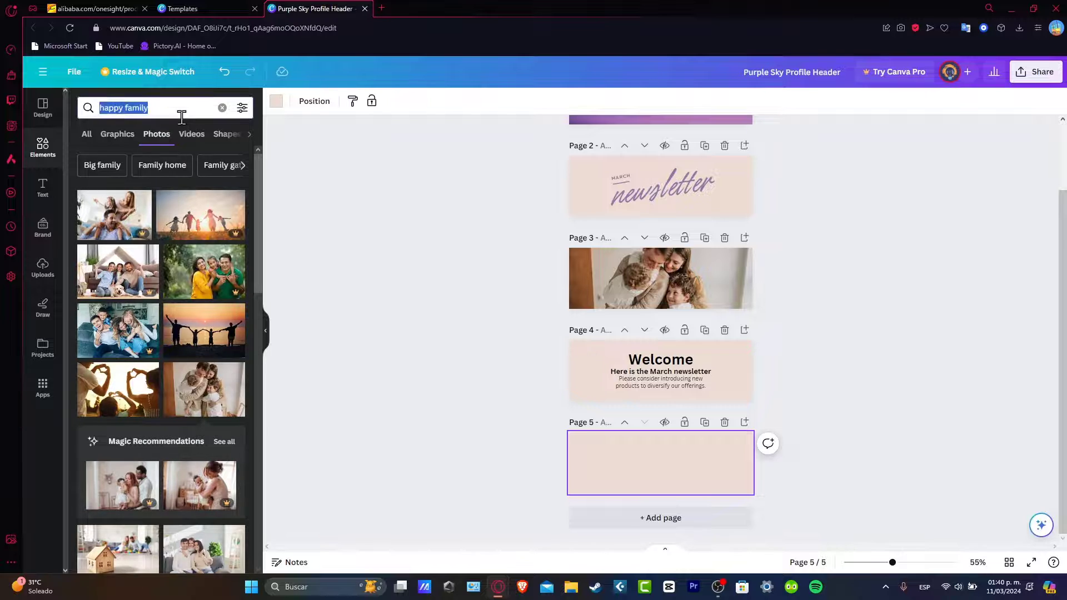
type("button")
key("Return")
left_click(118, 135)
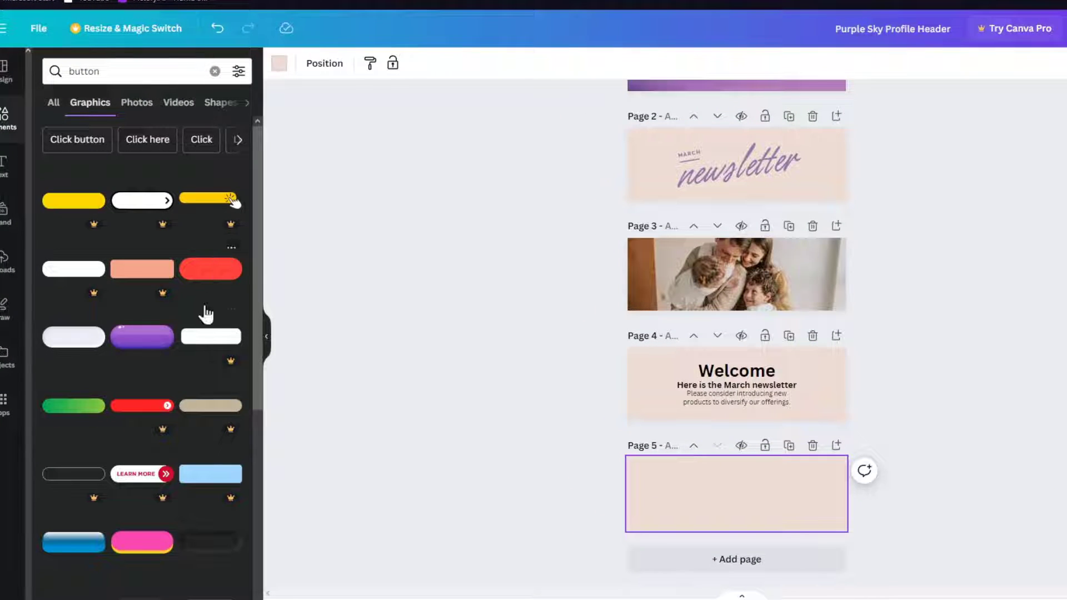
left_click(125, 347)
left_click(801, 512)
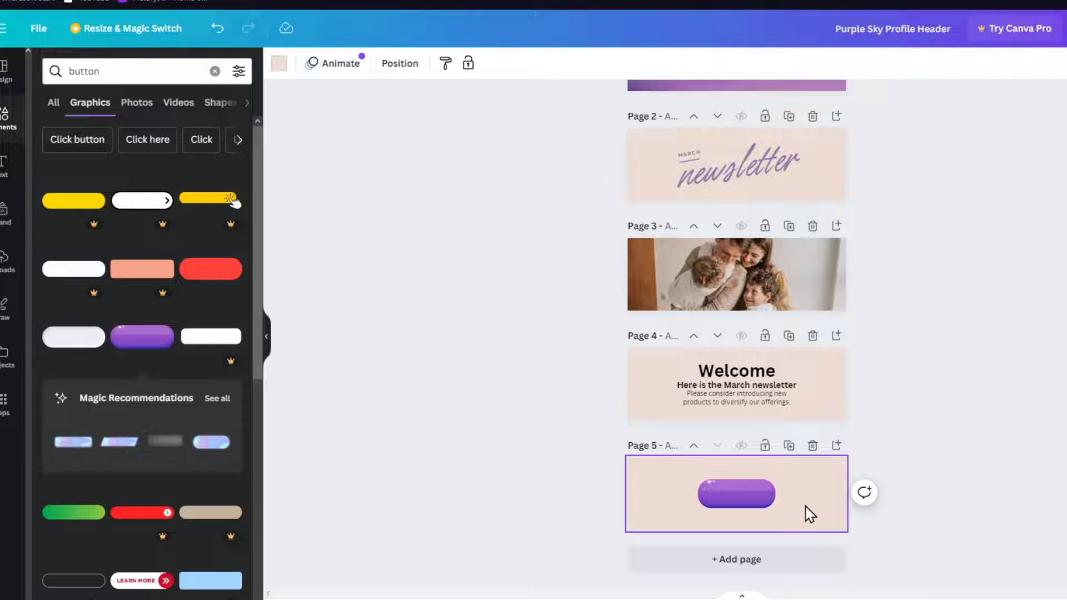
- Duplicate the page 4 body text onto the button and change it to bold 'Shop now'
scroll(798, 512, "up", 5)
left_click(859, 253)
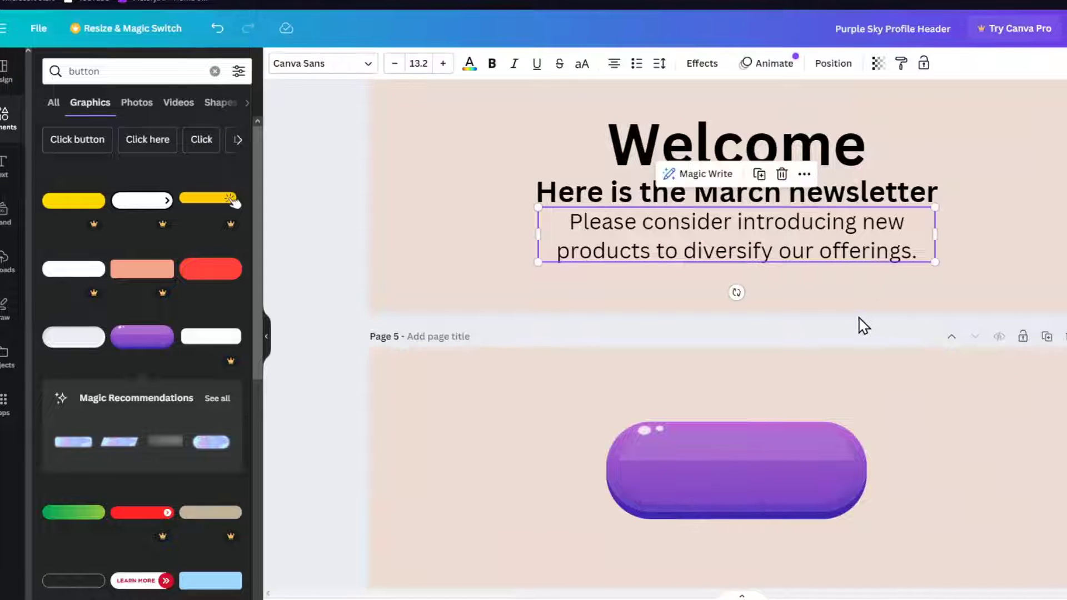
key("ctrl+d")
left_click_drag(811, 267, 809, 457)
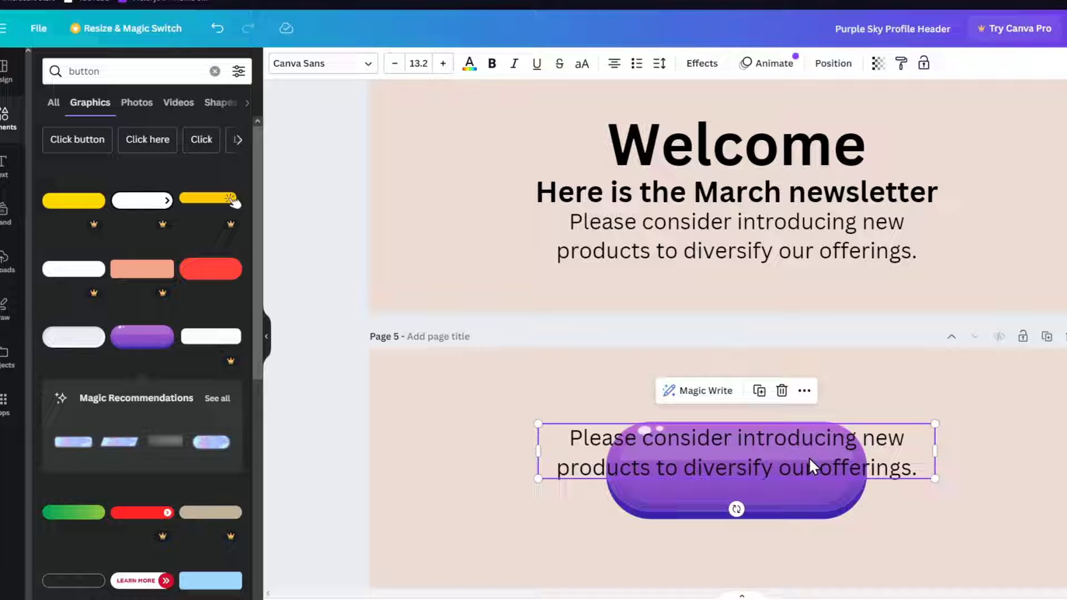
double_click(809, 457)
type("Shop now")
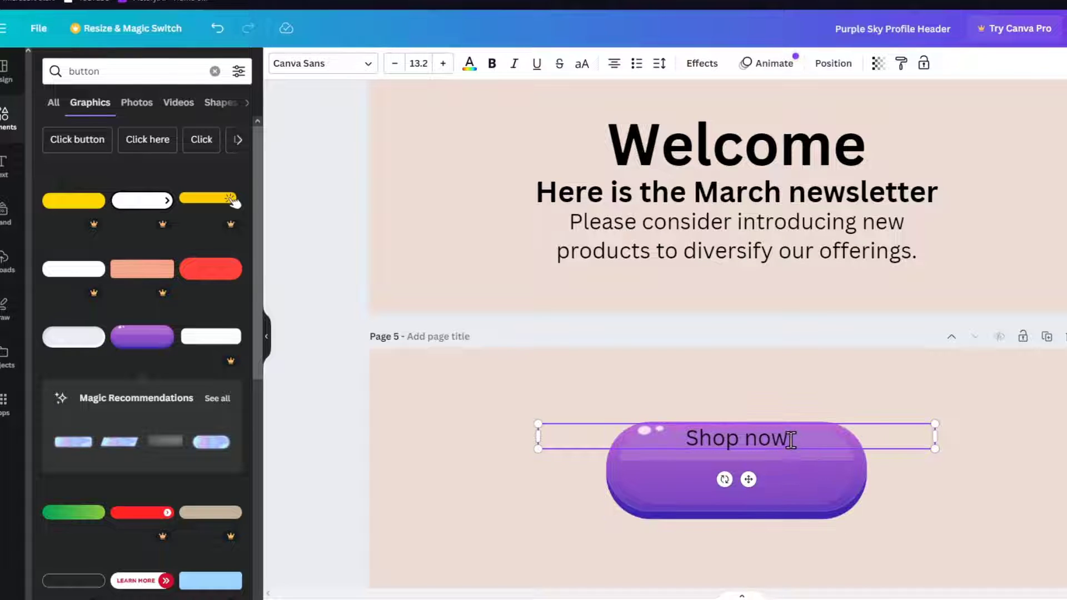
key("ctrl+a")
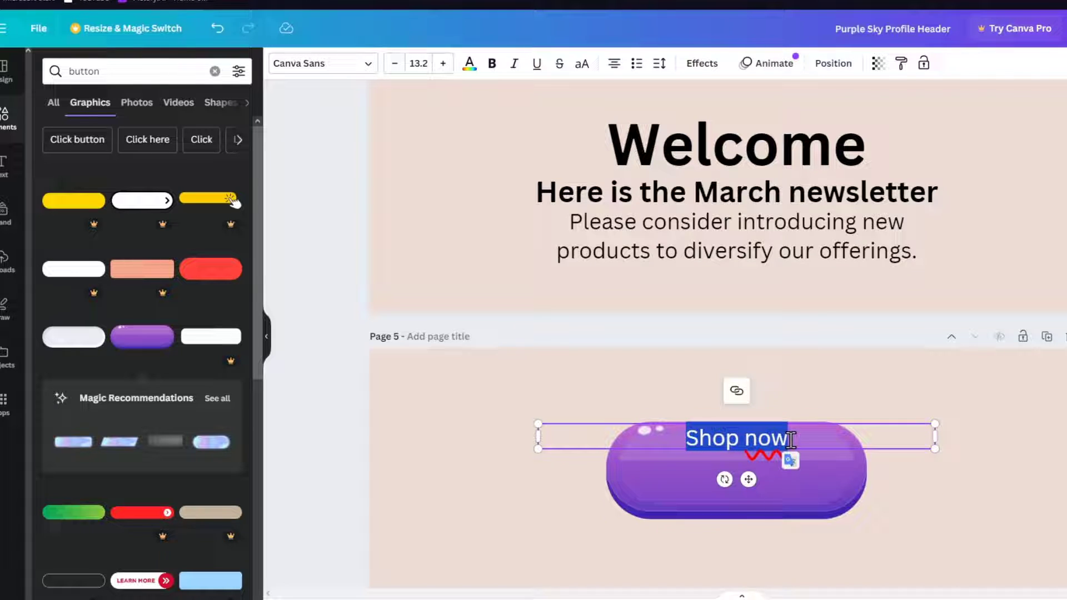
key("ctrl+b")
- Position and enlarge the Shop now text on the button and colour it white
left_click(924, 467)
left_click(787, 438)
left_click_drag(784, 435, 790, 461)
left_click(938, 464)
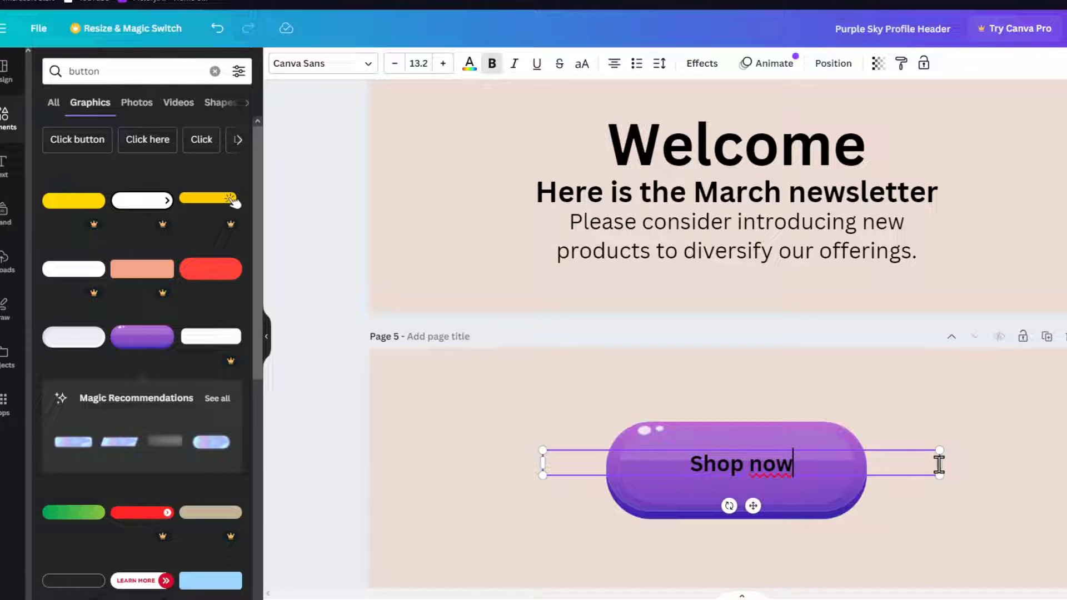
left_click_drag(945, 474, 789, 462)
left_click(972, 496)
left_click(469, 64)
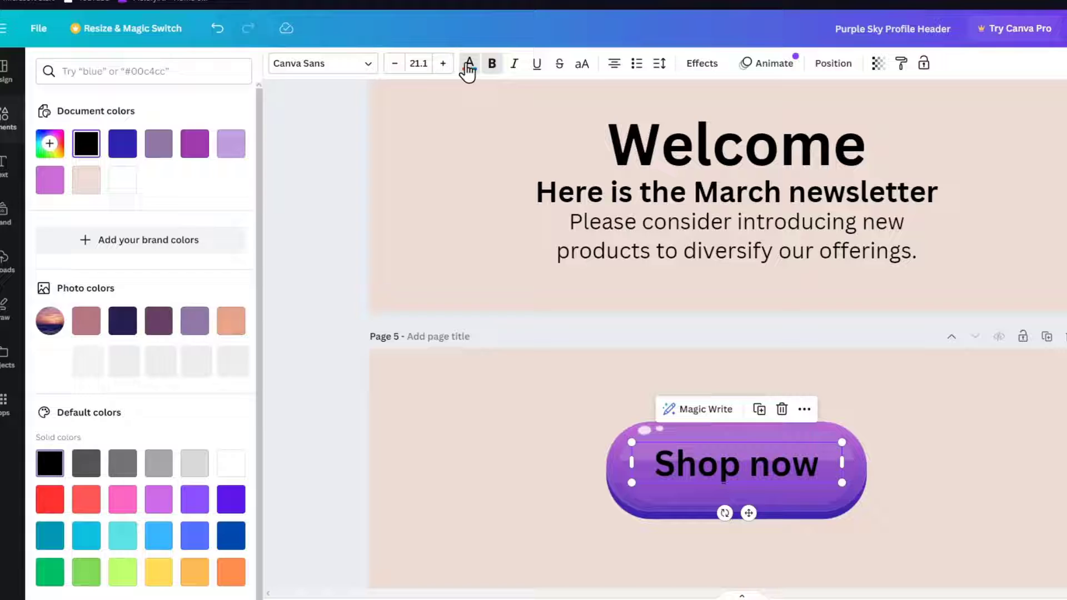
left_click(128, 182)
left_click(414, 435)
scroll(617, 456, "down", 3)
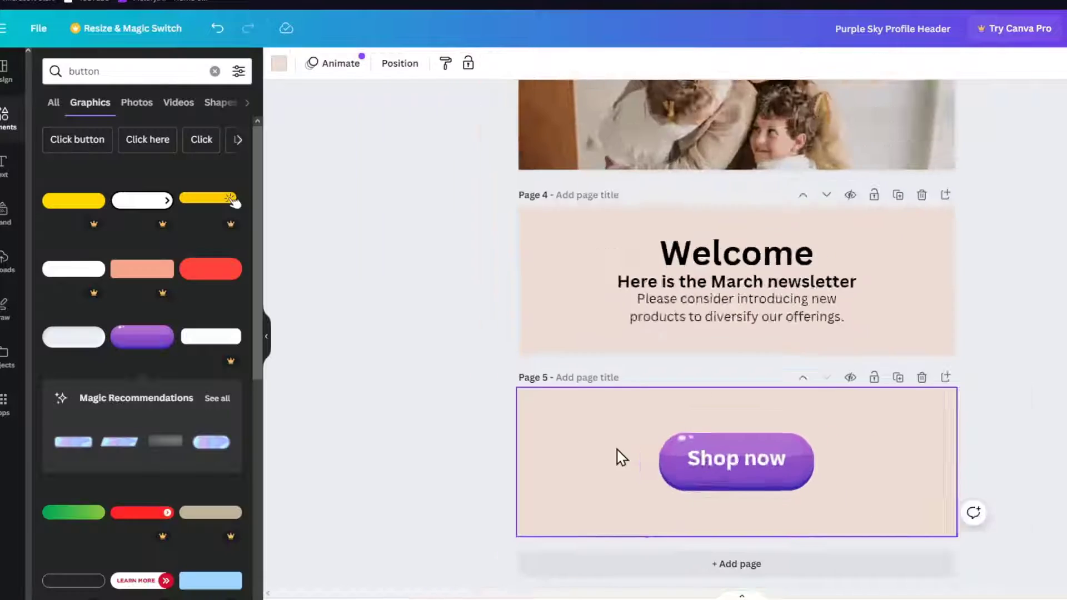
scroll(1035, 376, "up", 1)
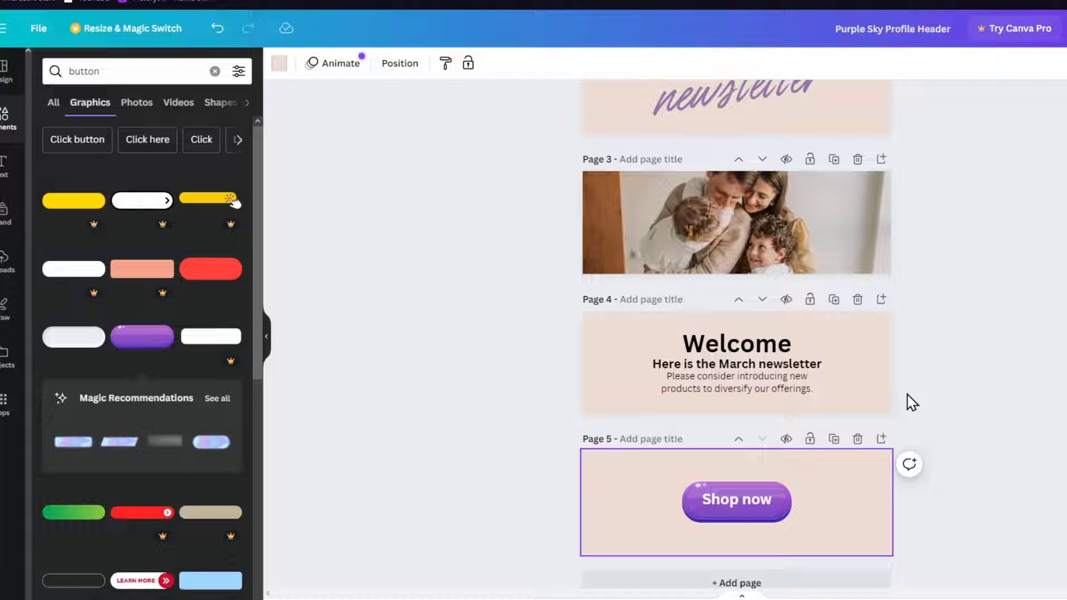
left_click(787, 512)
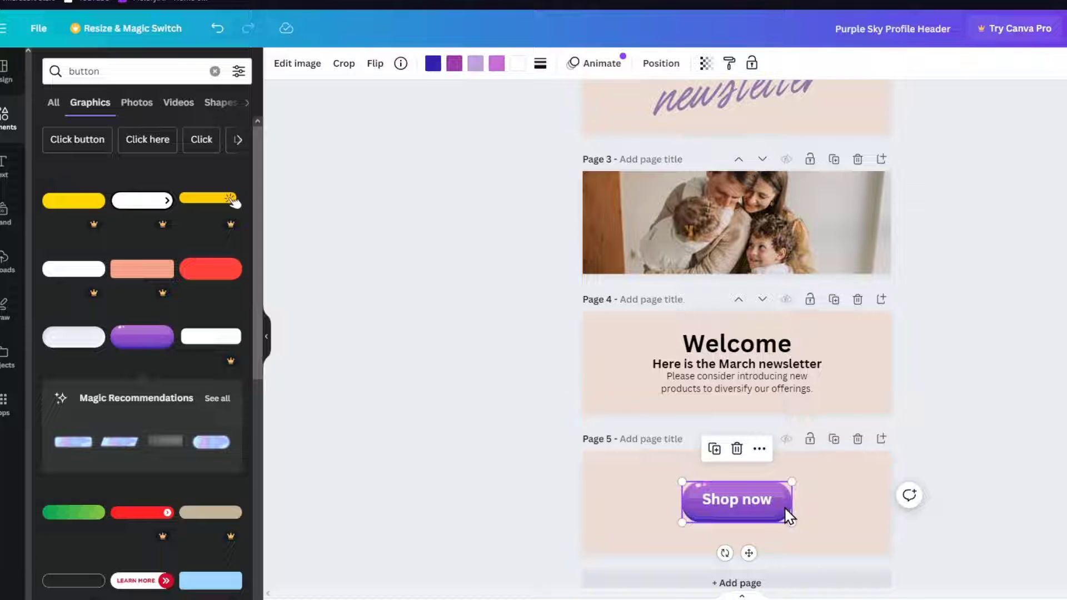
left_click(760, 450)
left_click(803, 368)
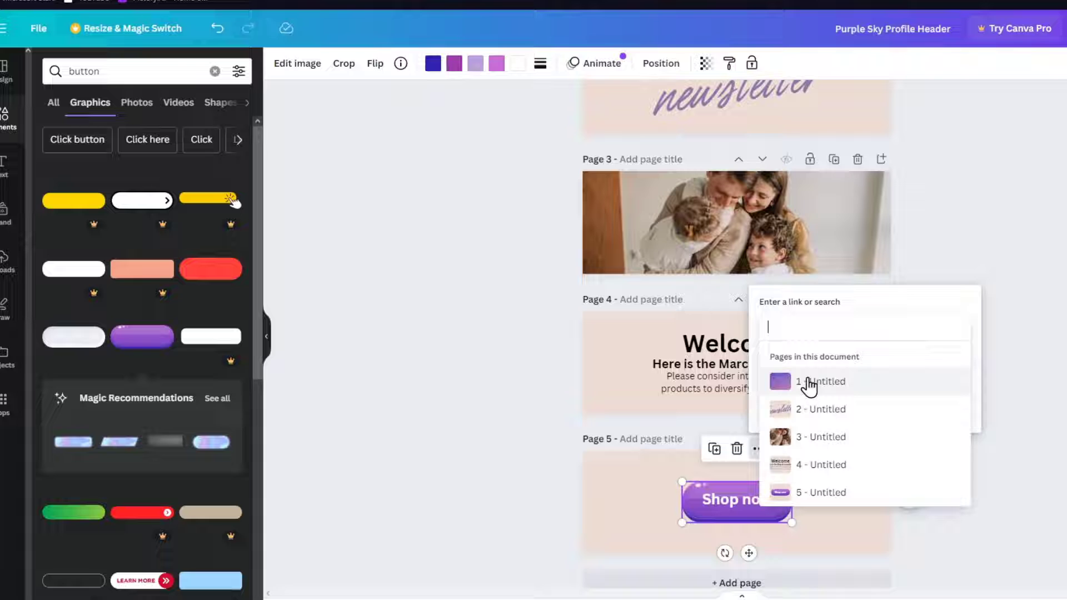
type("www.")
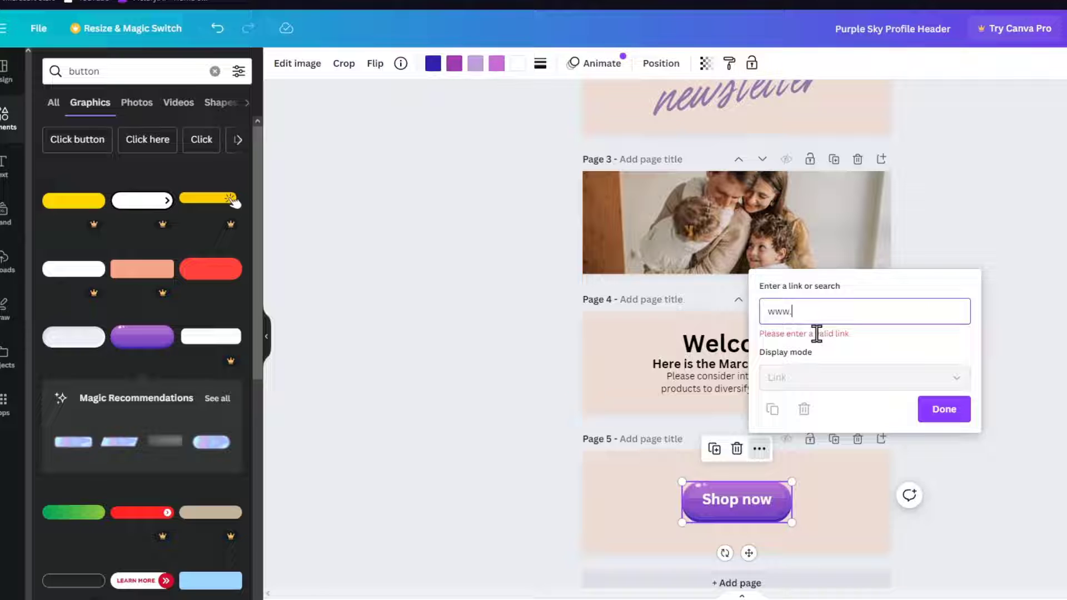
type("insta")
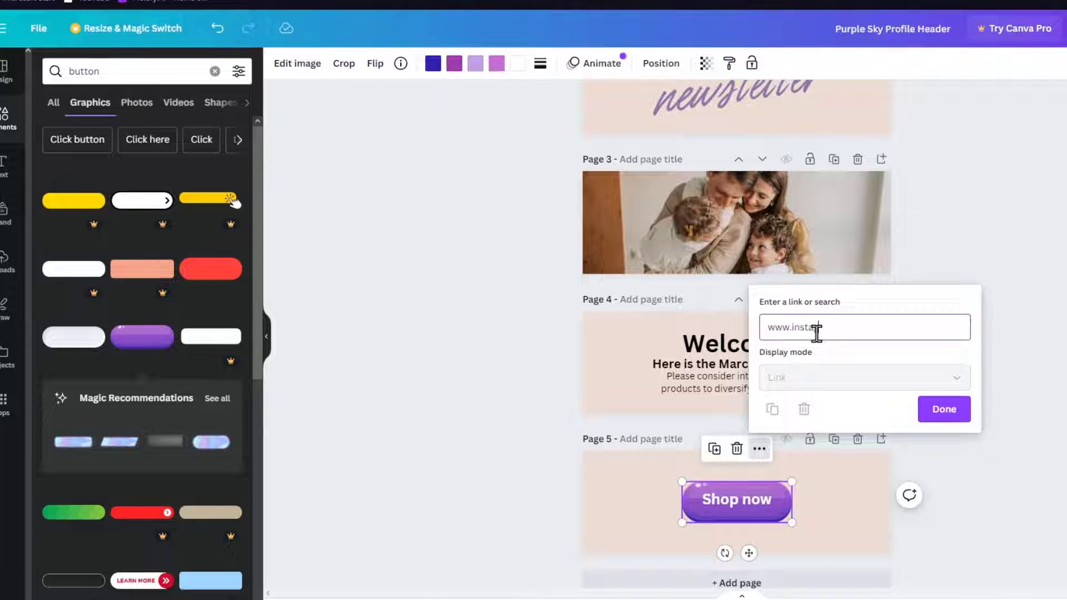
left_click(942, 409)
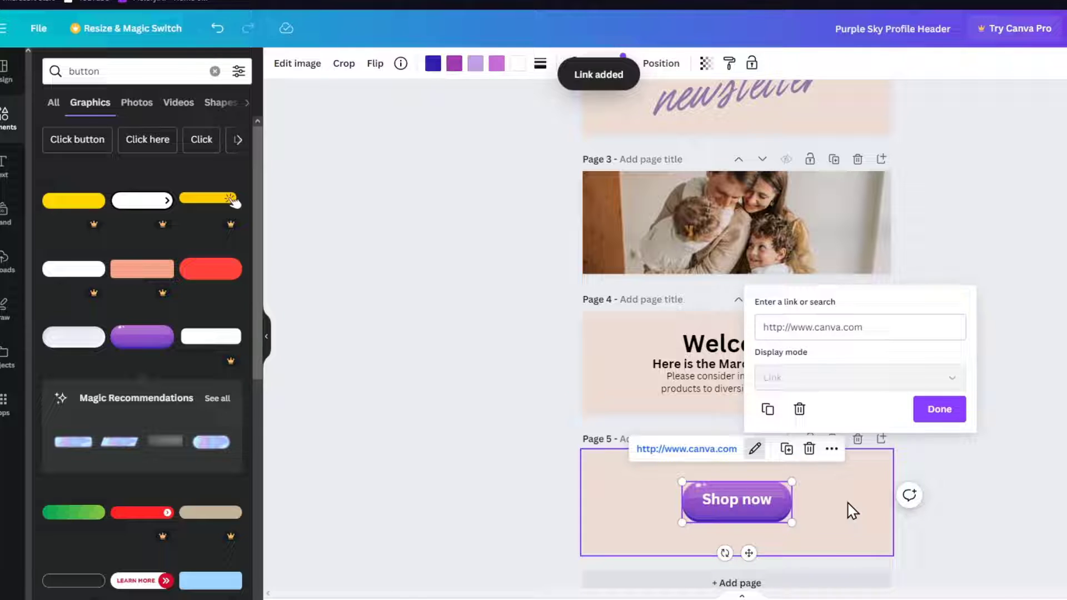
left_click(825, 525)
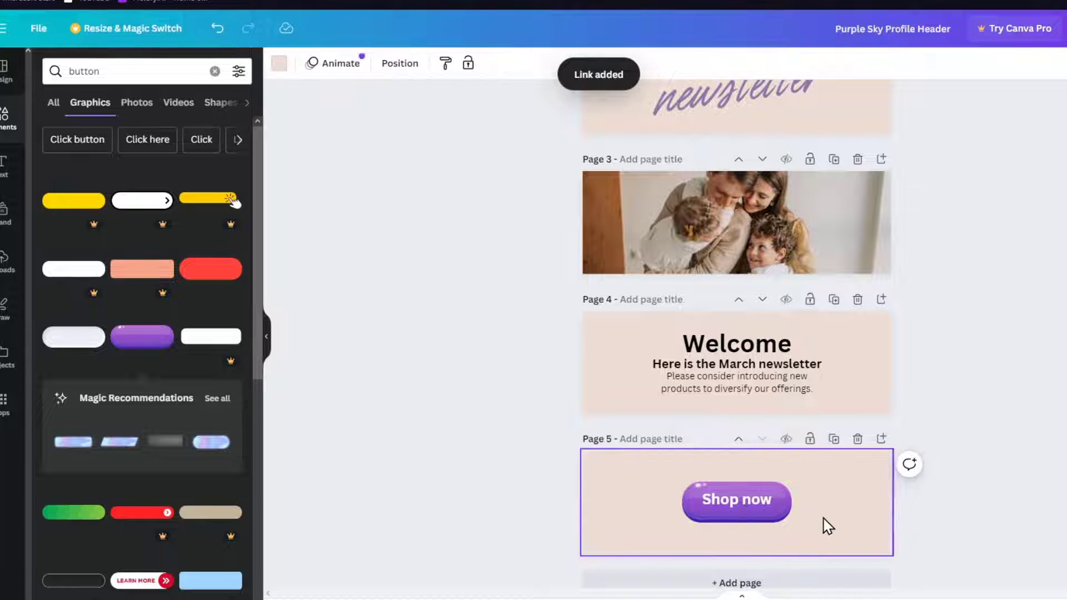
- Bring up the Share this design panel
scroll(969, 528, "up", 3)
scroll(964, 527, "down", 4)
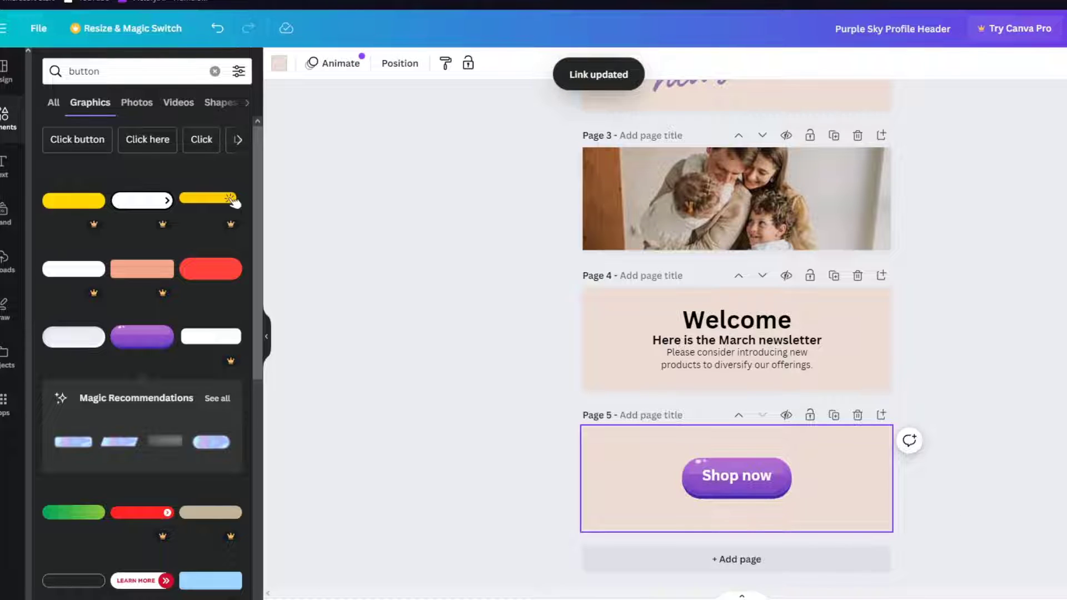
left_click(1041, 43)
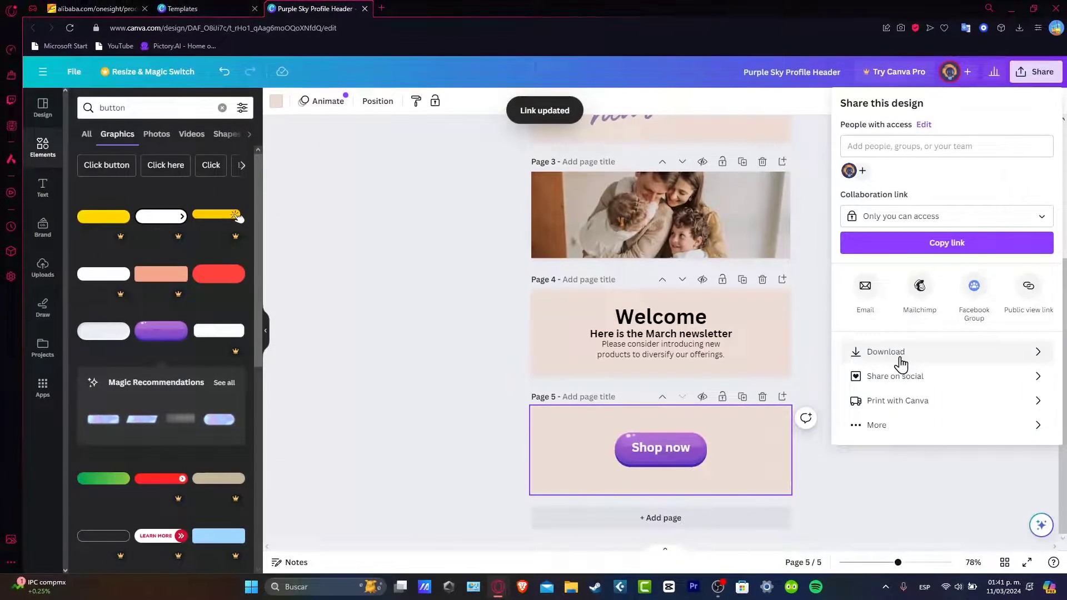
- Download all 5 pages with the file type changed from PNG to PDF Standard
left_click(1020, 368)
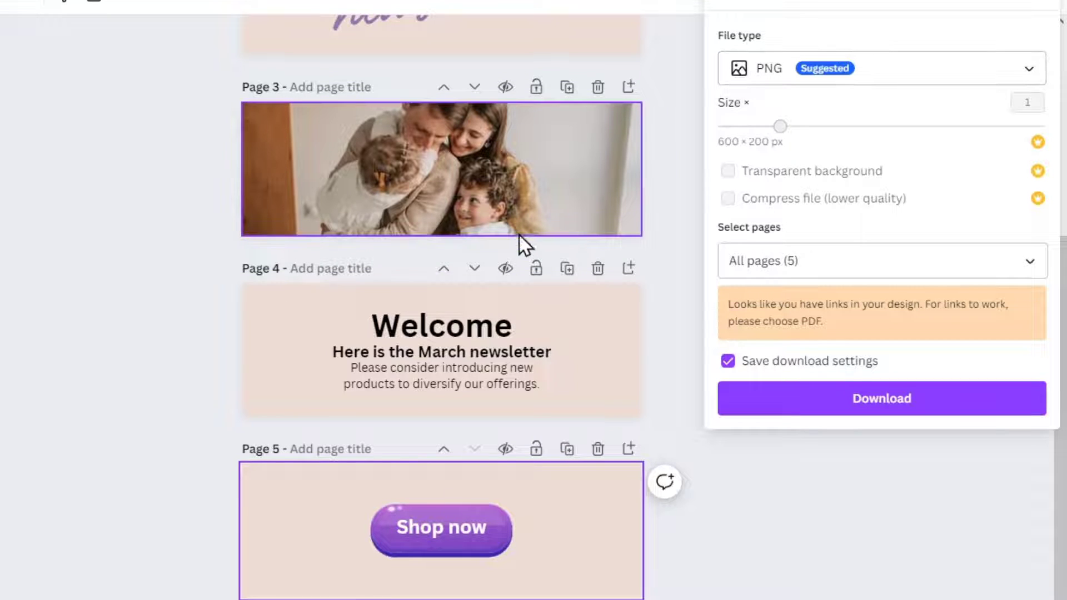
left_click(780, 83)
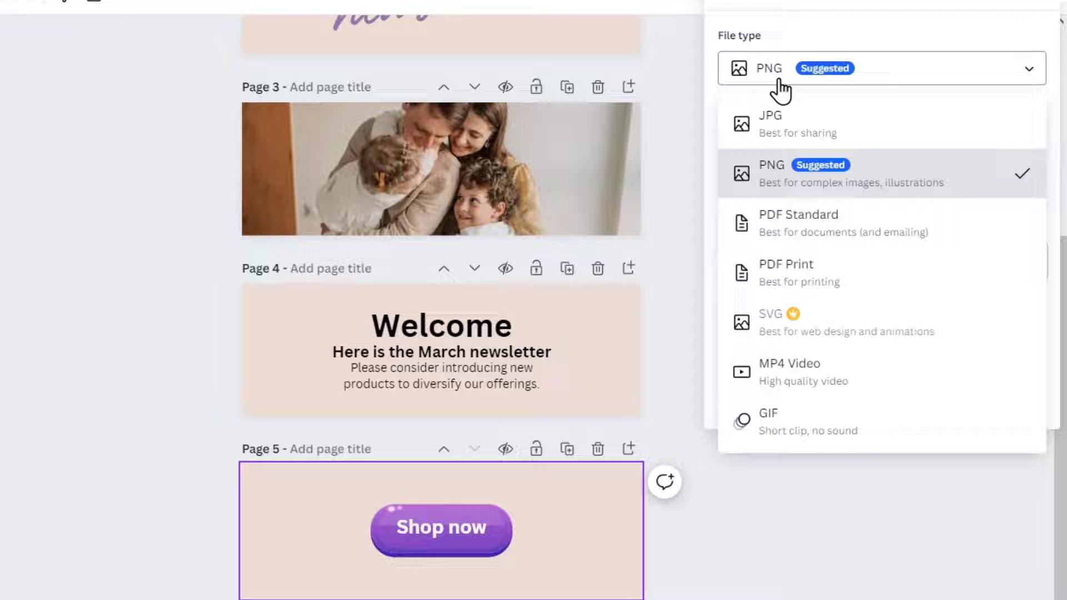
left_click(879, 232)
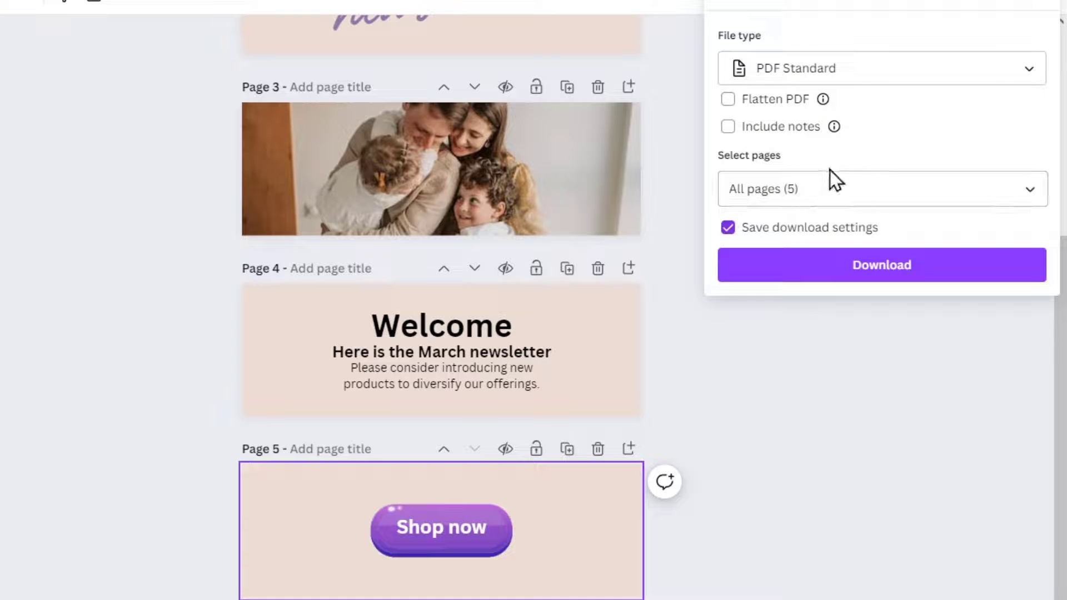
scroll(611, 222, "up", 5)
scroll(555, 216, "down", 5)
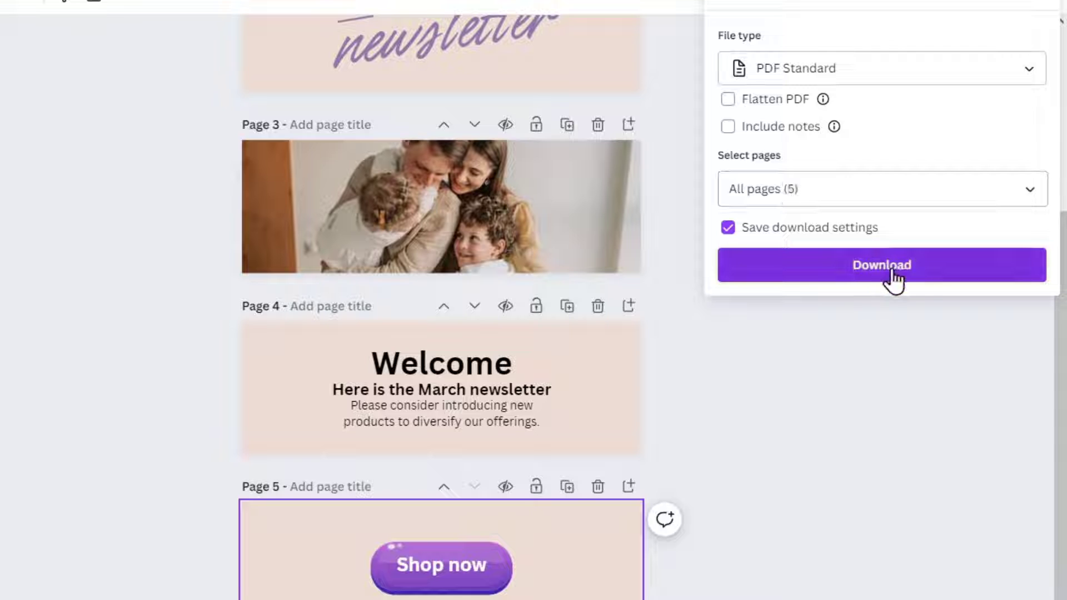
left_click(923, 273)
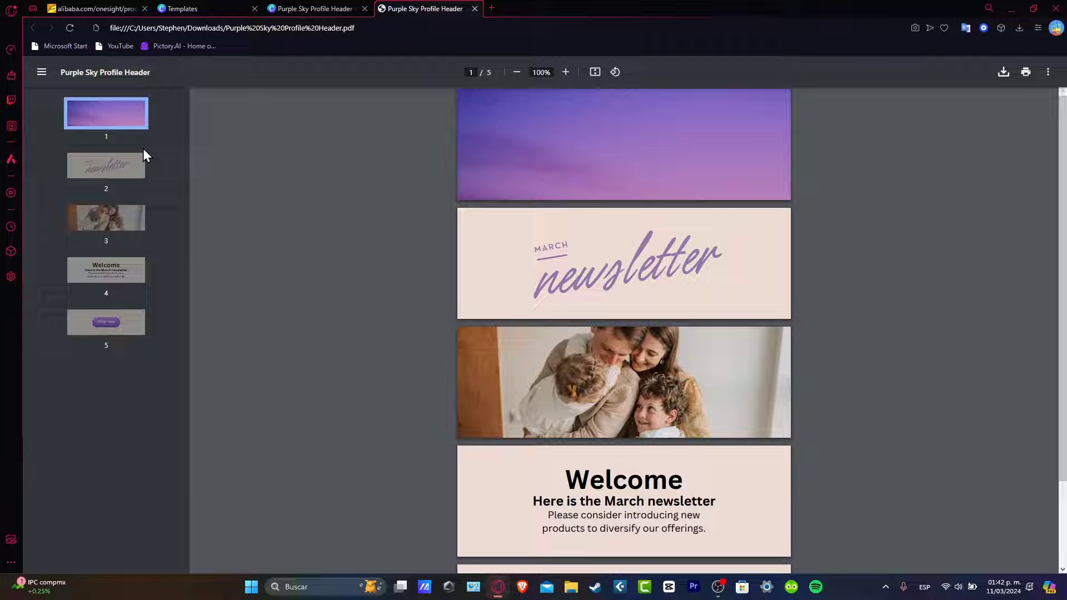
- Browse the downloaded PDF's pages in the viewer, then return to the Canva design tab
left_click(99, 168)
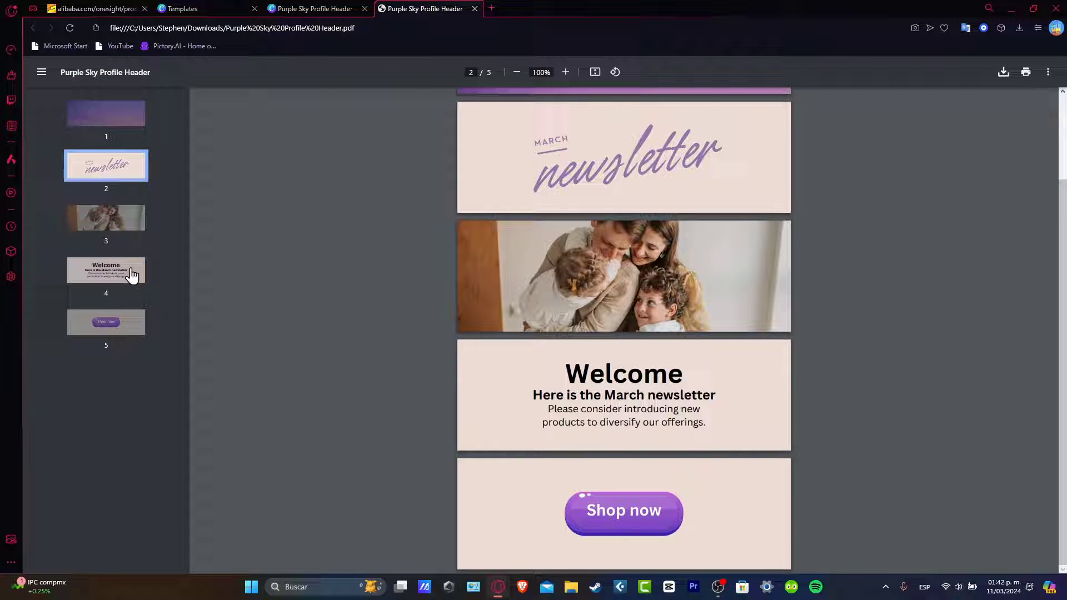
scroll(713, 313, "up", 2)
scroll(761, 261, "down", 2)
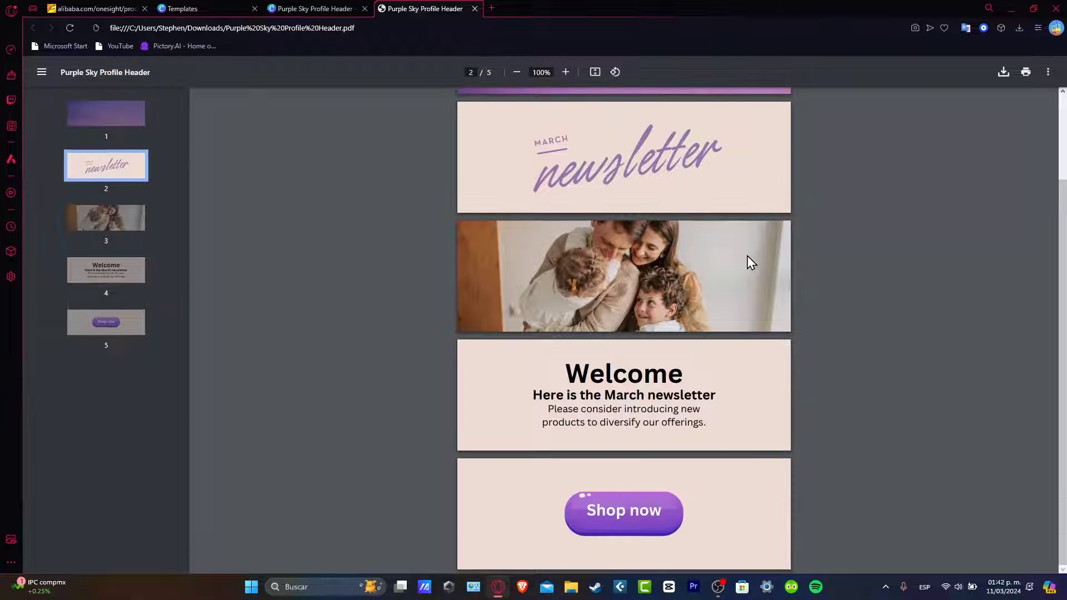
scroll(639, 189, "up", 2)
scroll(743, 261, "down", 2)
scroll(778, 328, "up", 2)
left_click(334, 8)
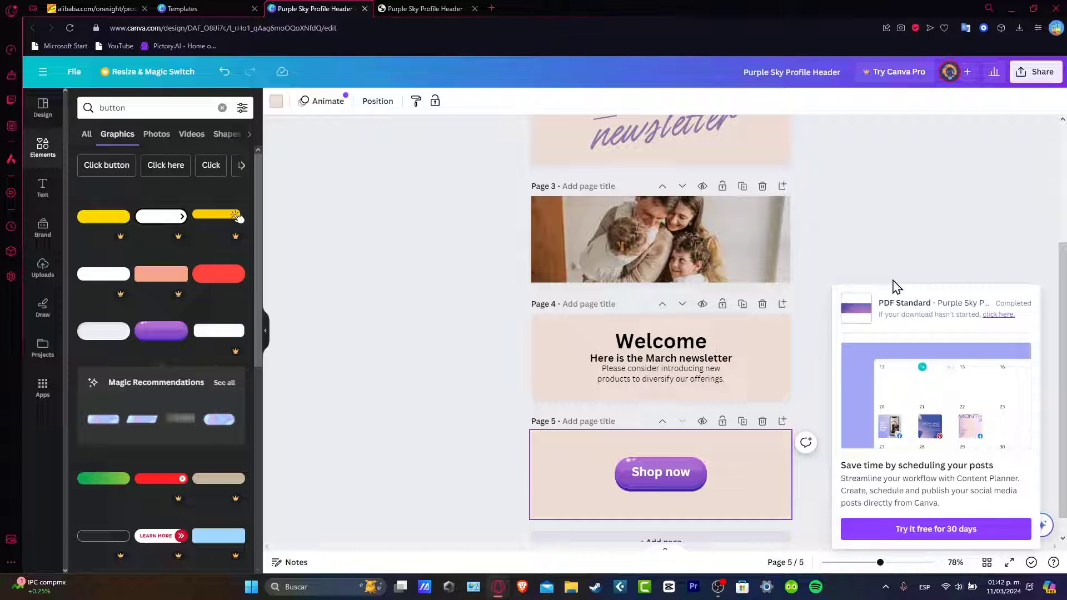
- Close the download panel and switch to the Untitled design - Email Newsletter tab
left_click(831, 194)
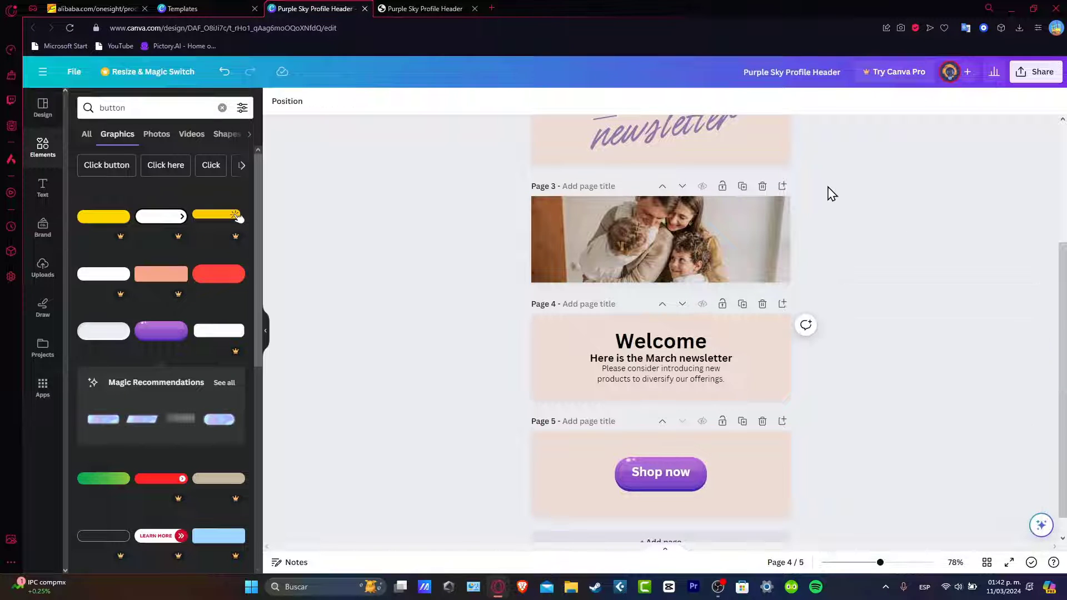
left_click(184, 8)
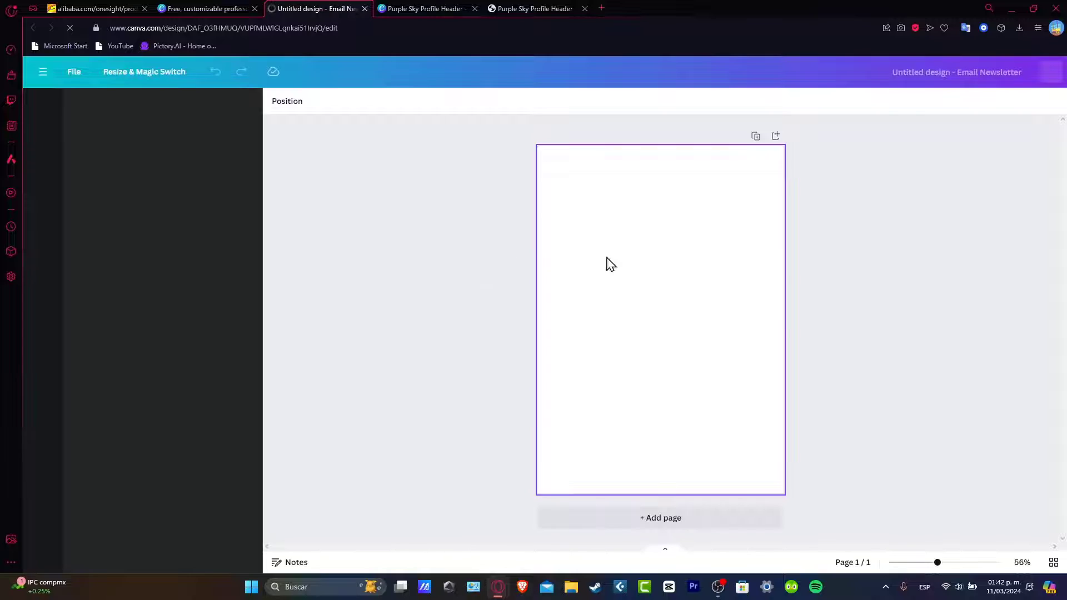
key("ctrl+Tab")
left_click(782, 311)
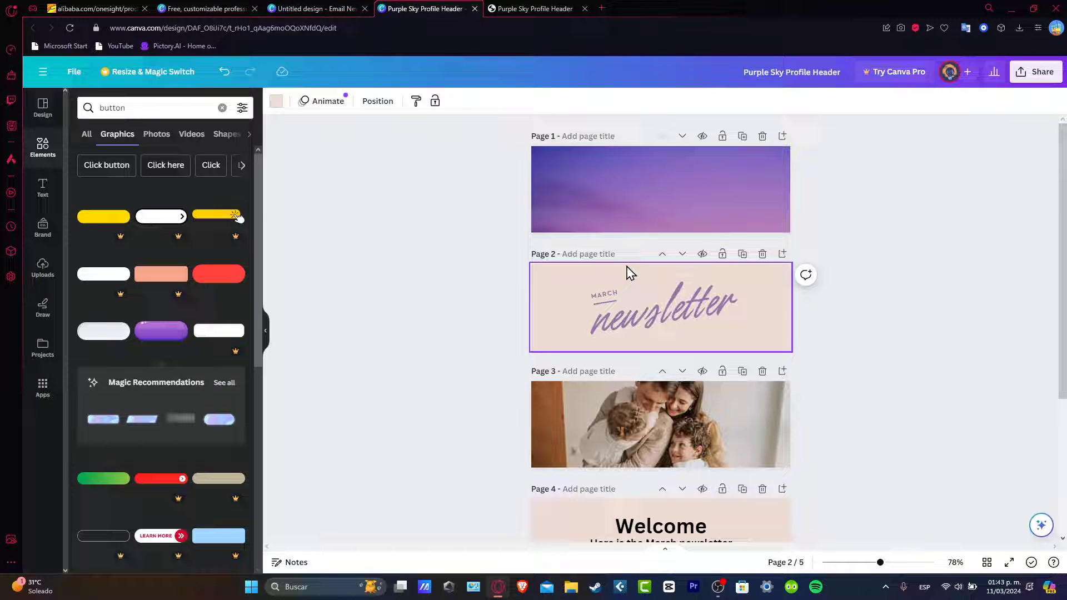
key("ctrl+shift+Tab")
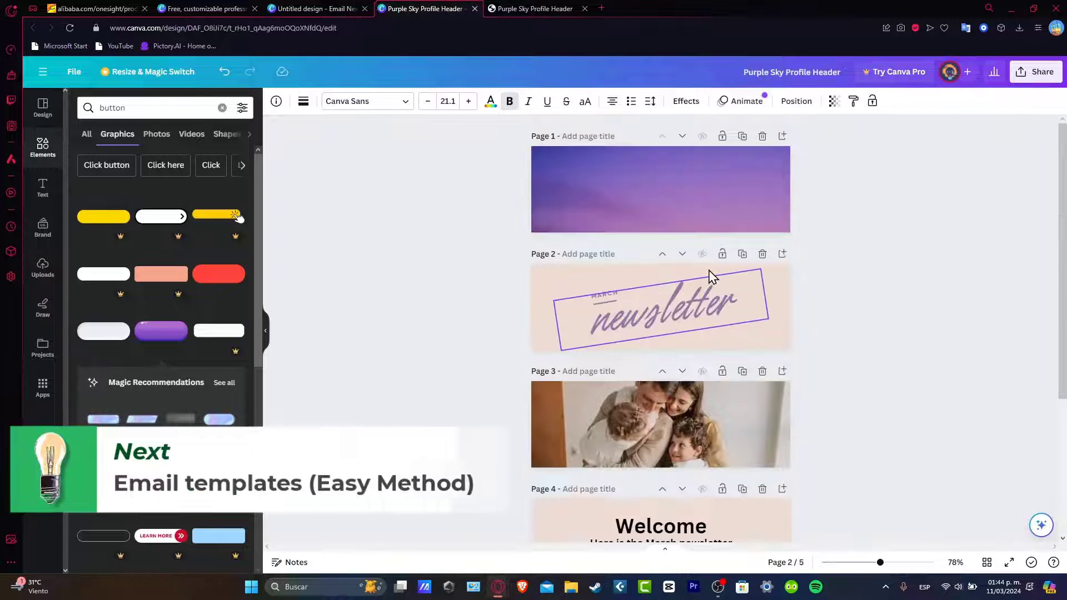
scroll(631, 503, "down", 4)
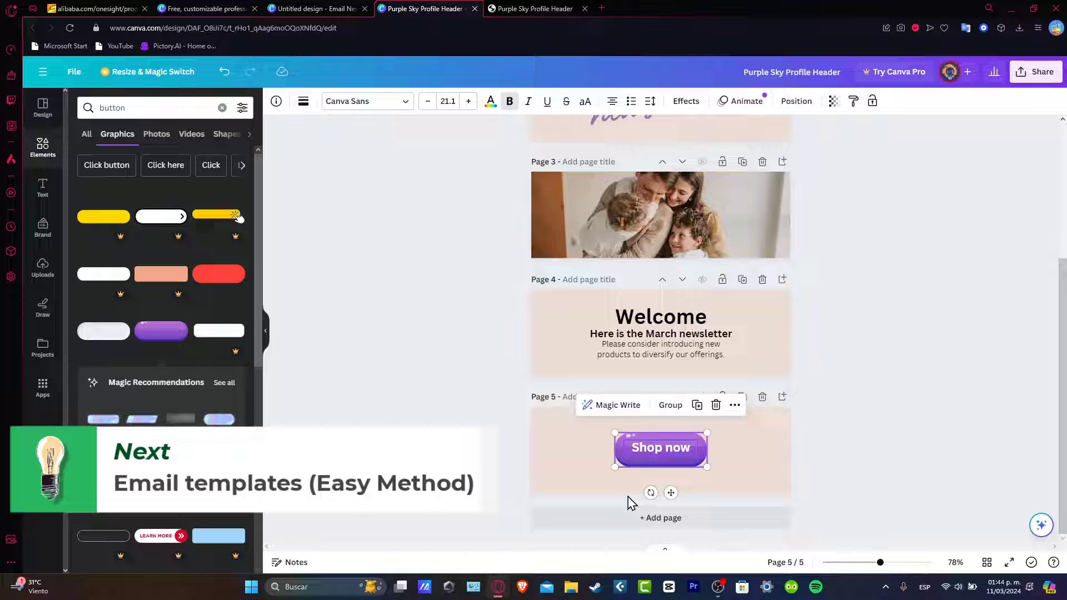
scroll(650, 471, "up", 10)
left_click(317, 9)
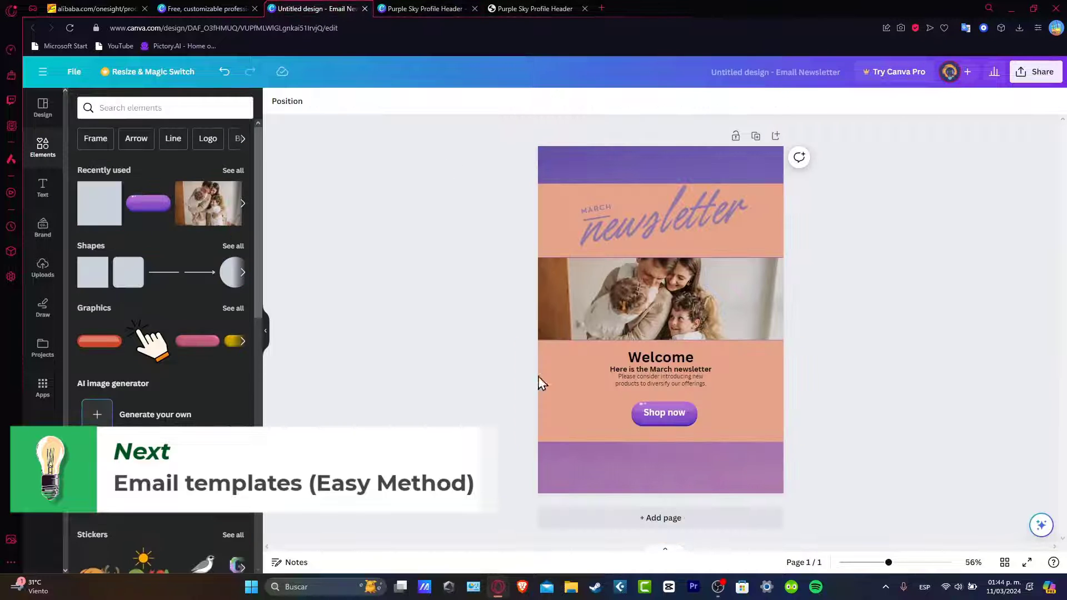
- Add page 2 and fill it with the Weekly Newsletter template's Our Latest Client Project page
left_click(661, 517)
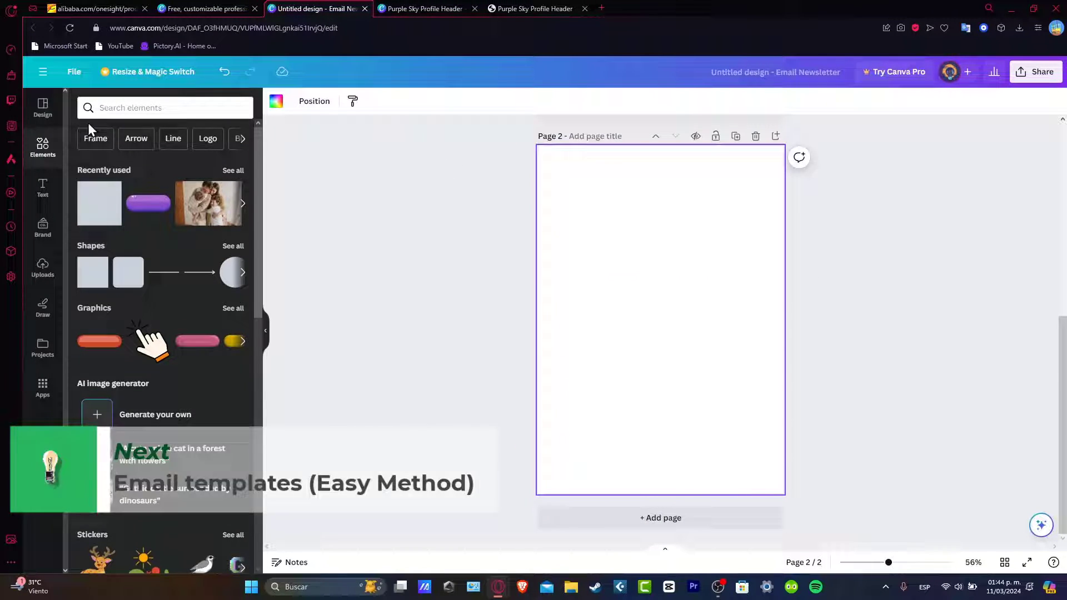
left_click(42, 106)
left_click(190, 108)
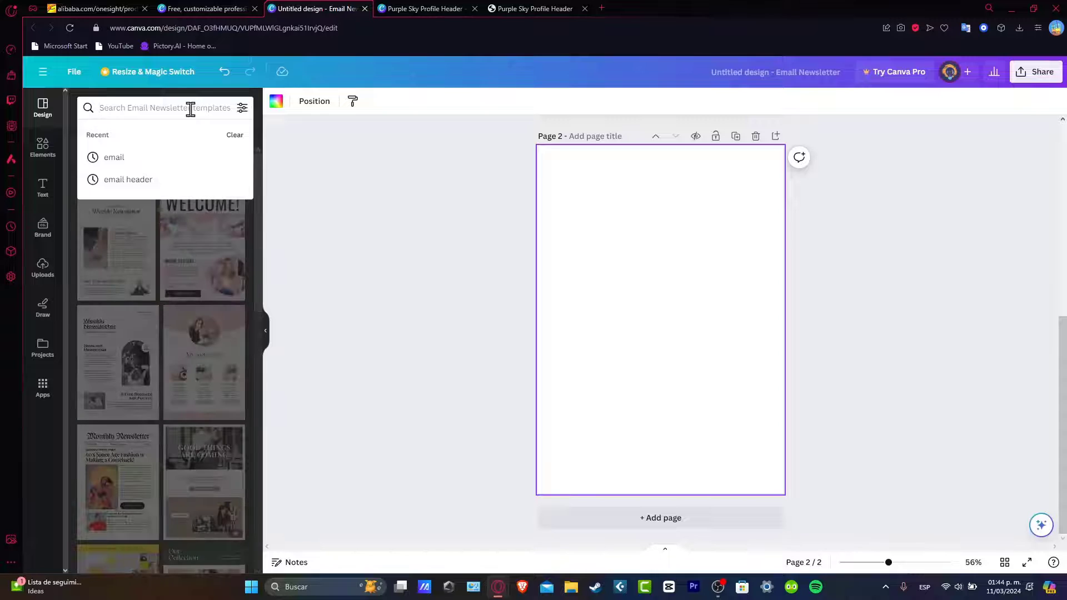
type("email template")
key("Return")
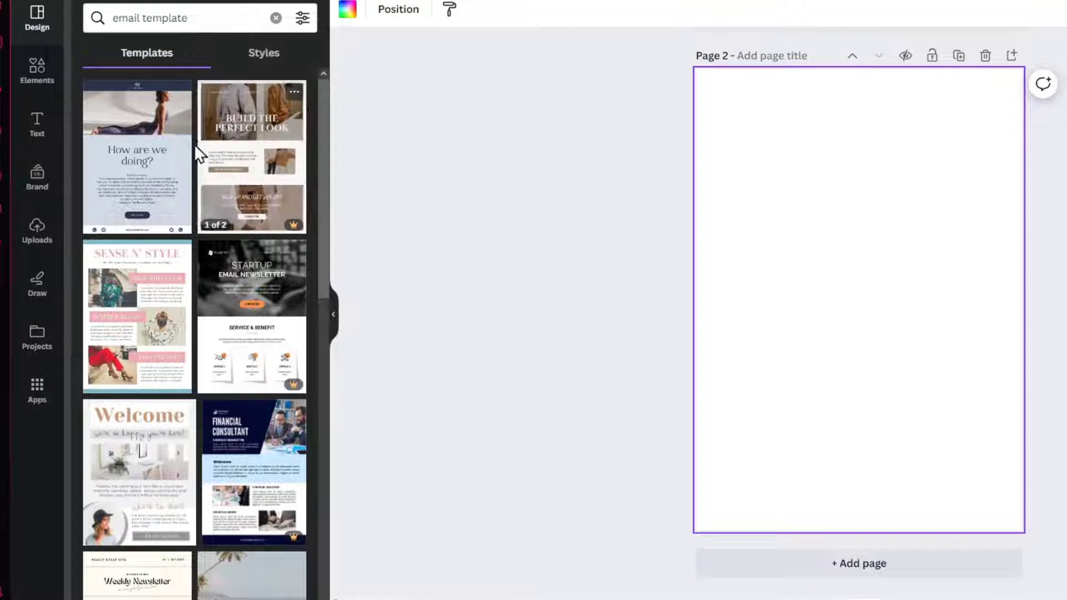
scroll(191, 205, "down", 5)
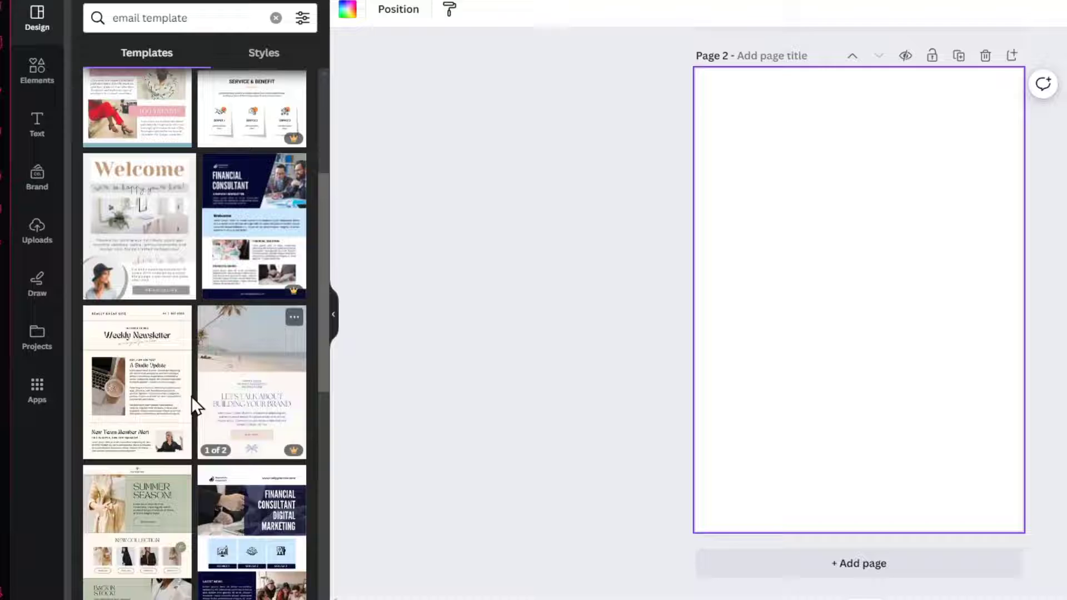
left_click(145, 404)
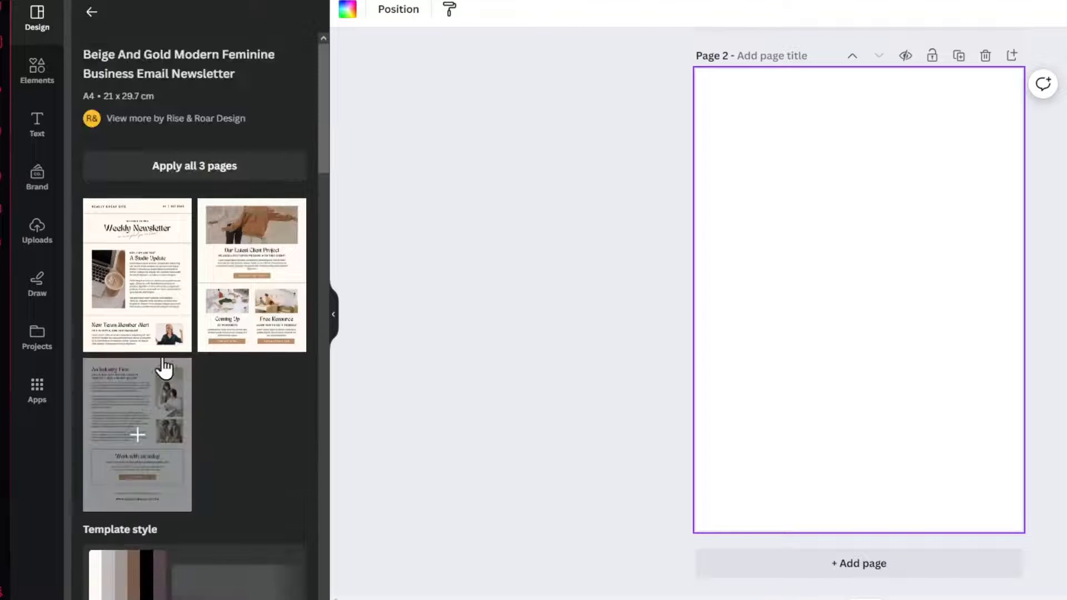
left_click(225, 286)
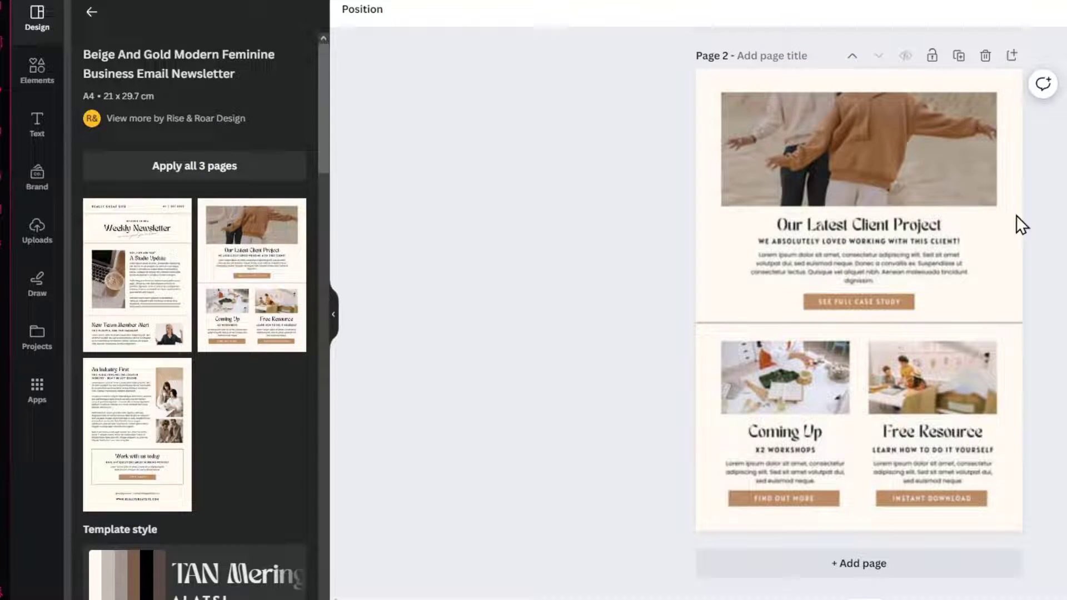
left_click(719, 162)
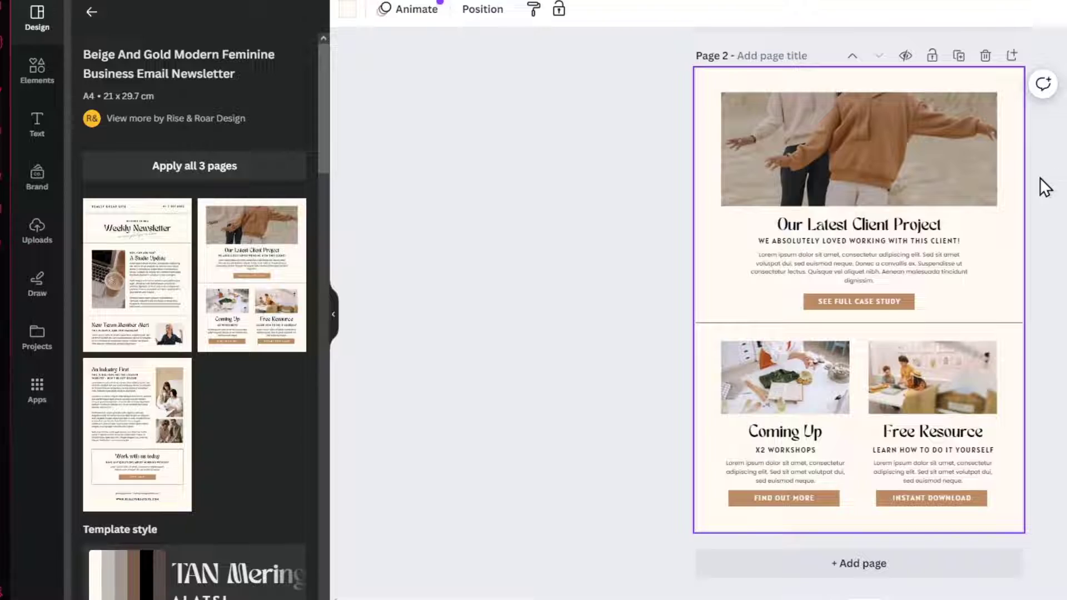
- Switch the Our Latest Client Project heading from Meringue to a plainer sans-serif font
scroll(1001, 219, "up", 2, "ctrl")
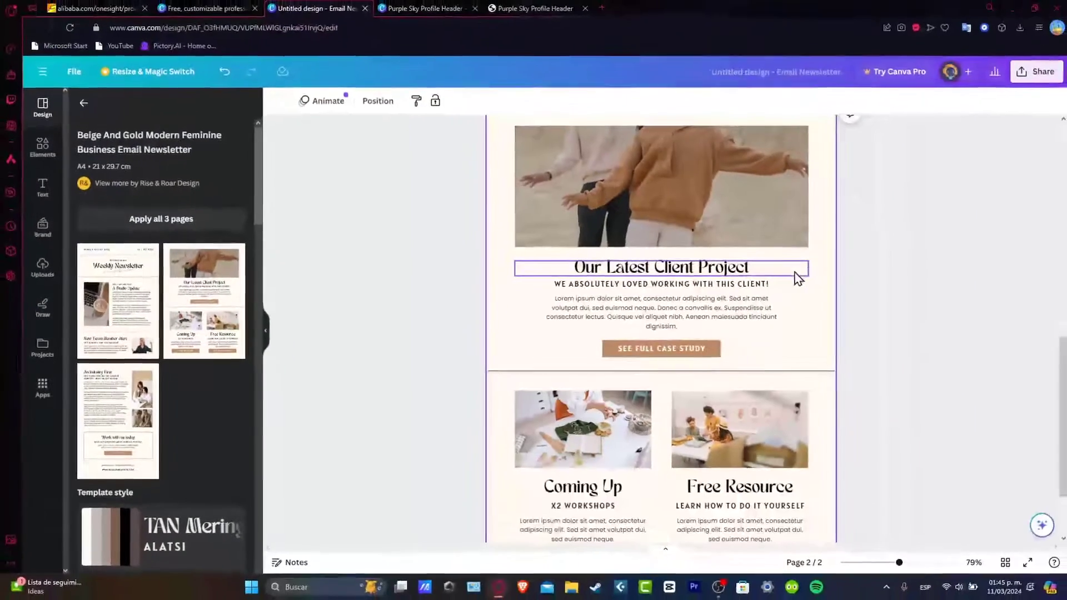
double_click(760, 275)
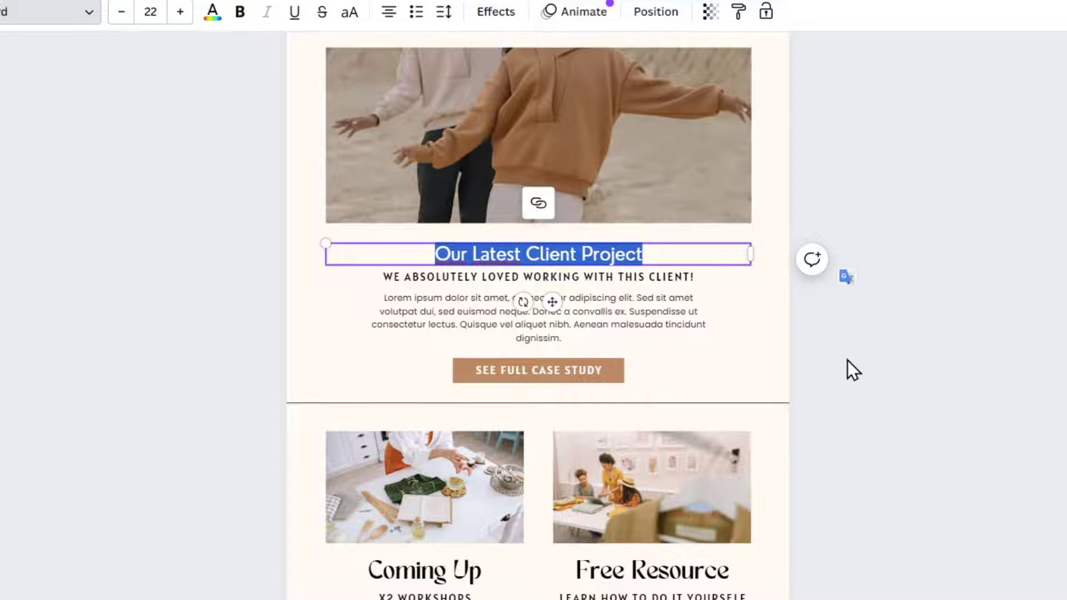
scroll(835, 369, "up", 5)
left_click(835, 369)
scroll(835, 369, "down", 7)
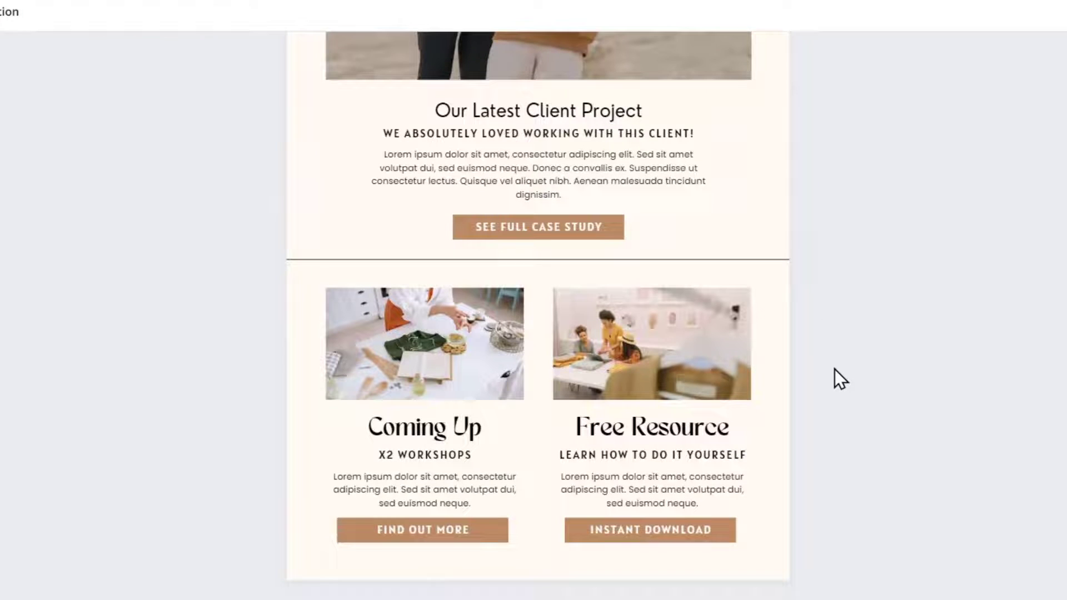
scroll(828, 372, "up", 20)
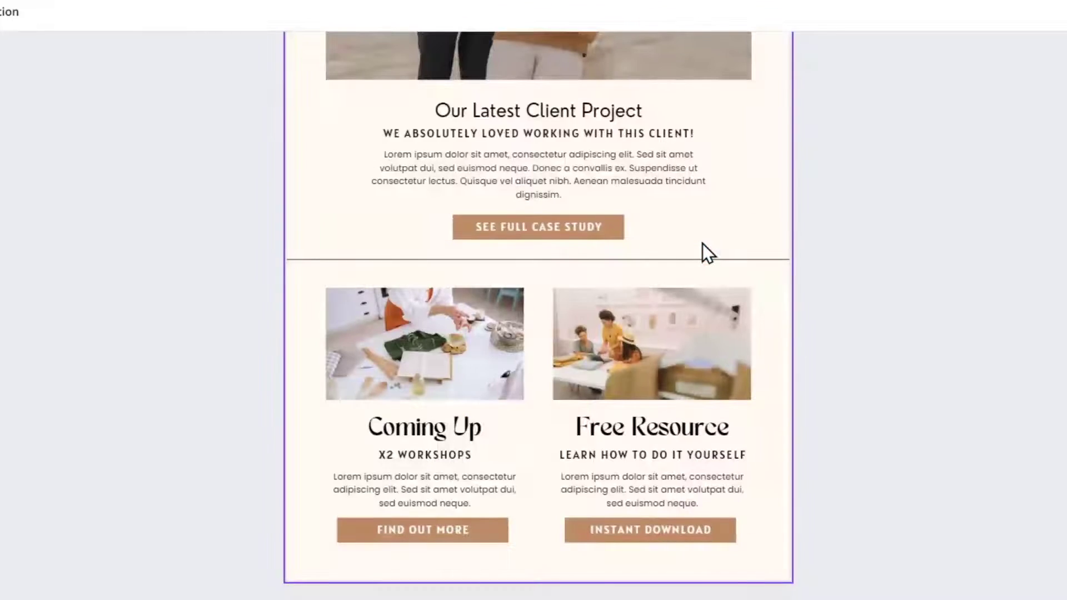
scroll(702, 243, "up", 5)
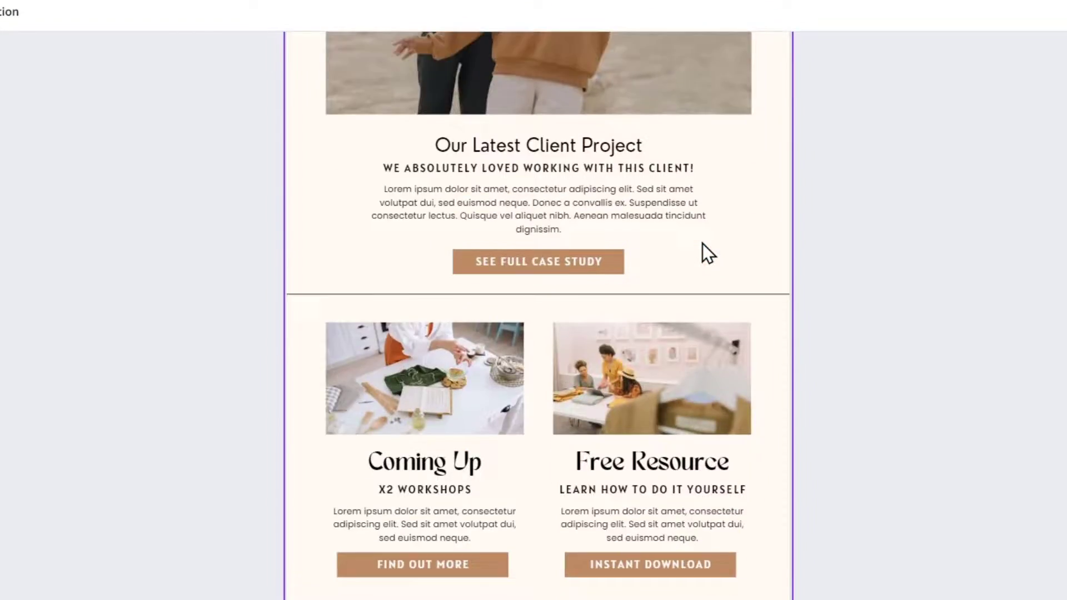